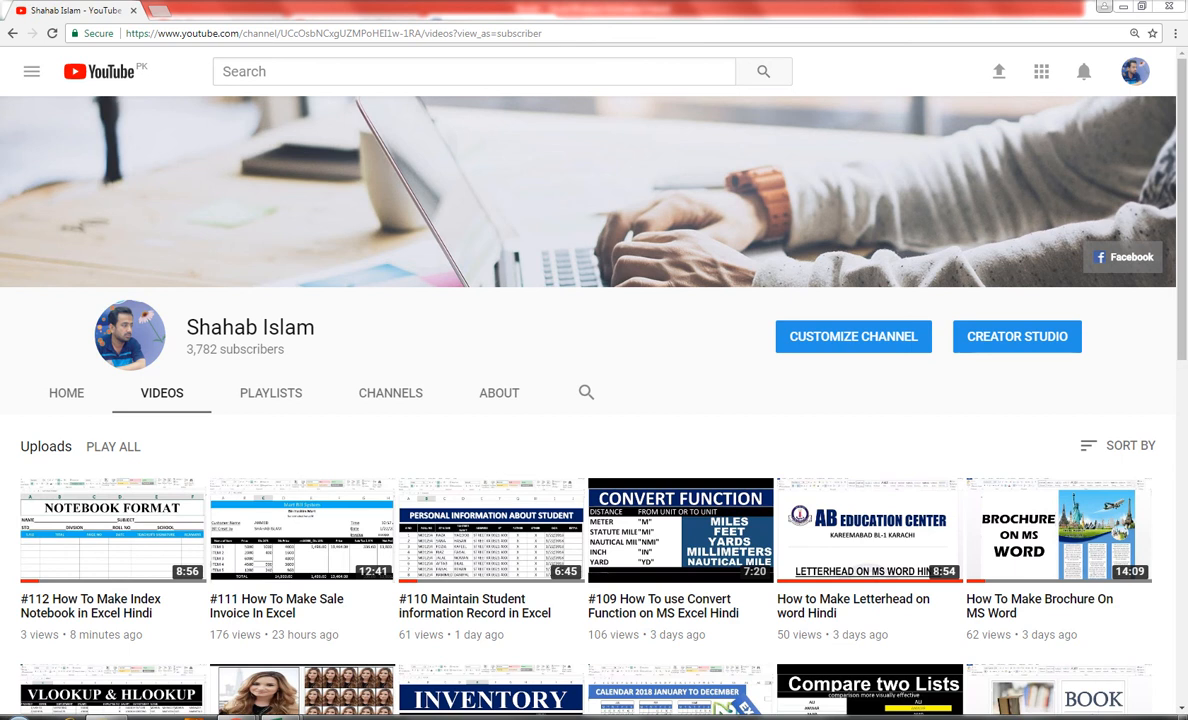
# Switch from the browser to the Book2 workbook in Excel and select cell A2.
pyautogui.moveTo(281, 716)
pyautogui.click(248, 670)
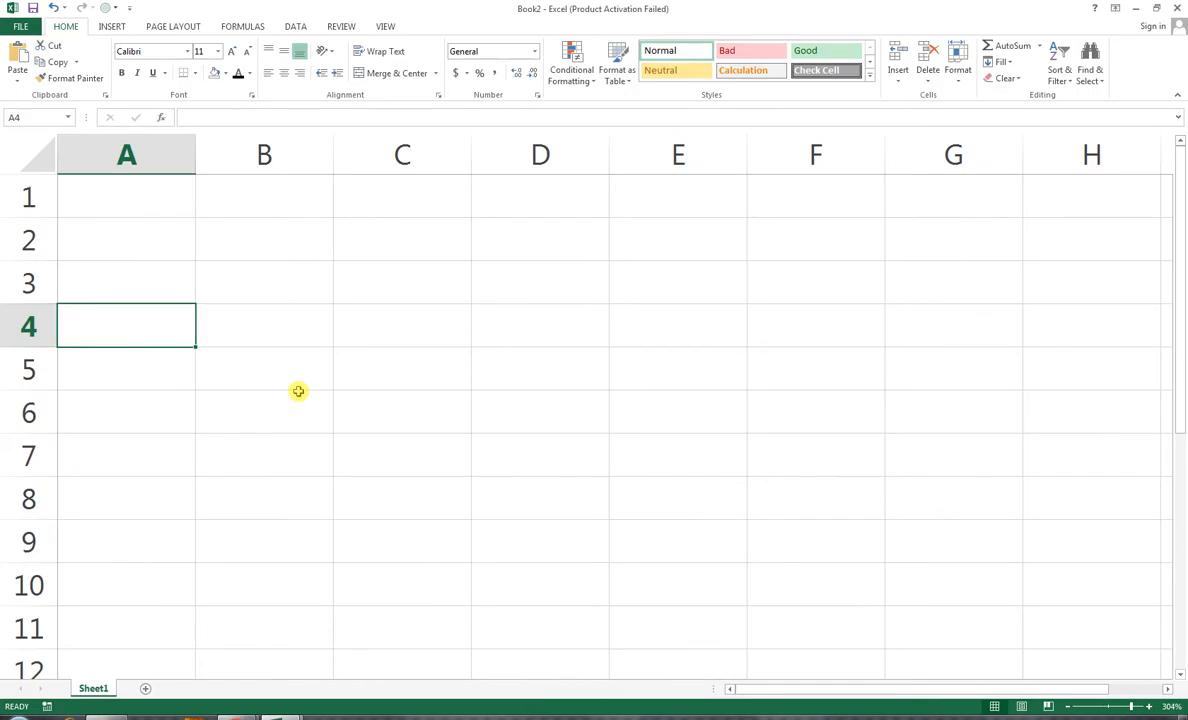
pyautogui.click(174, 240)
pyautogui.write('payroll')
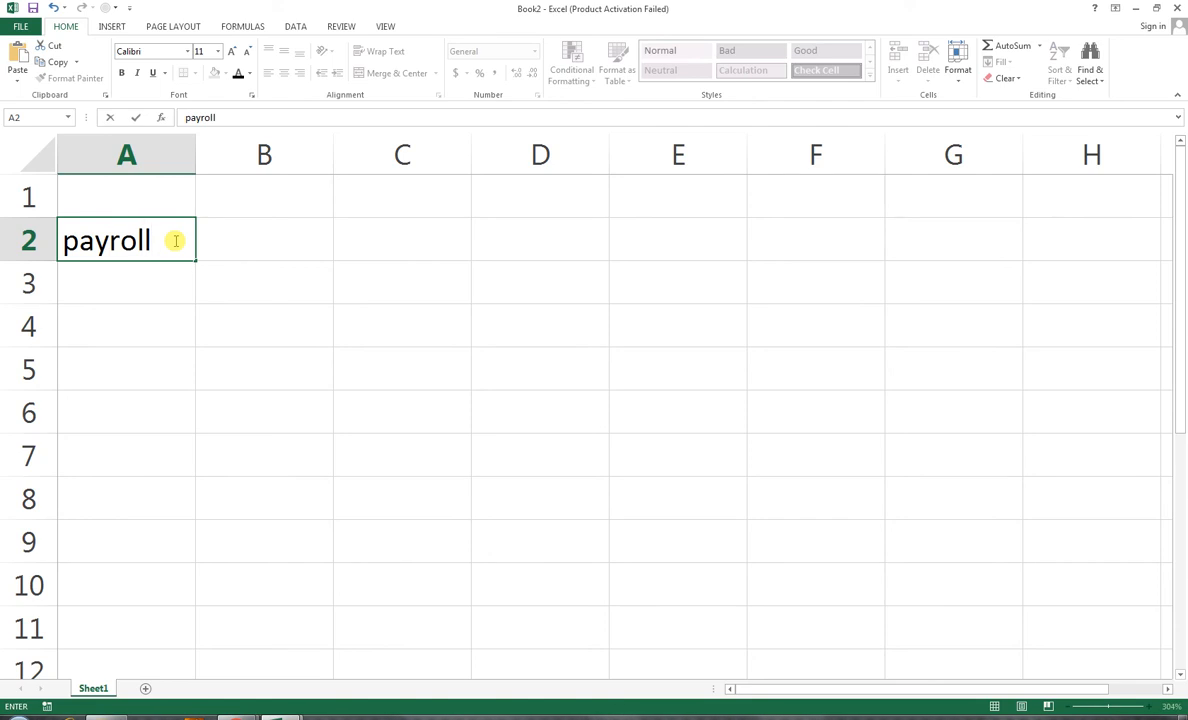
pyautogui.press('BackSpace')
pyautogui.press('BackSpace')
pyautogui.press('BackSpace')
pyautogui.press('BackSpace')
pyautogui.press('BackSpace')
pyautogui.press('BackSpace')
pyautogui.press('BackSpace')
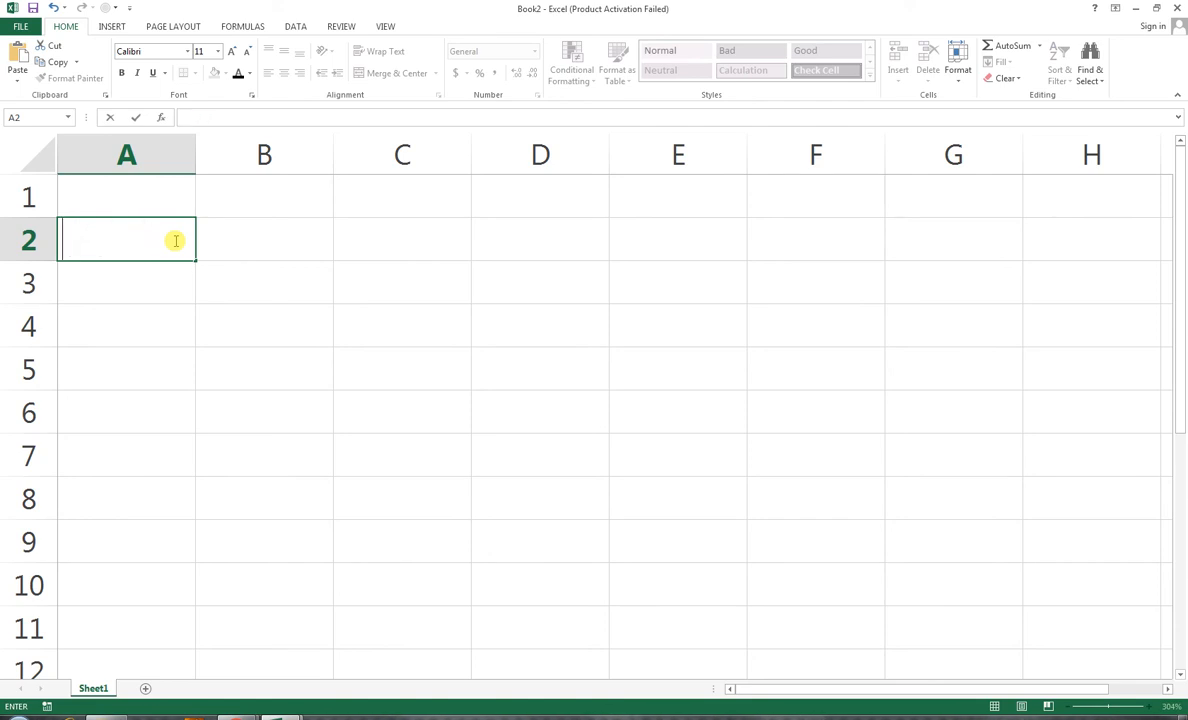
# Enter the title PAYROLL CALCULATER in cell A2.
pyautogui.write('PAY')
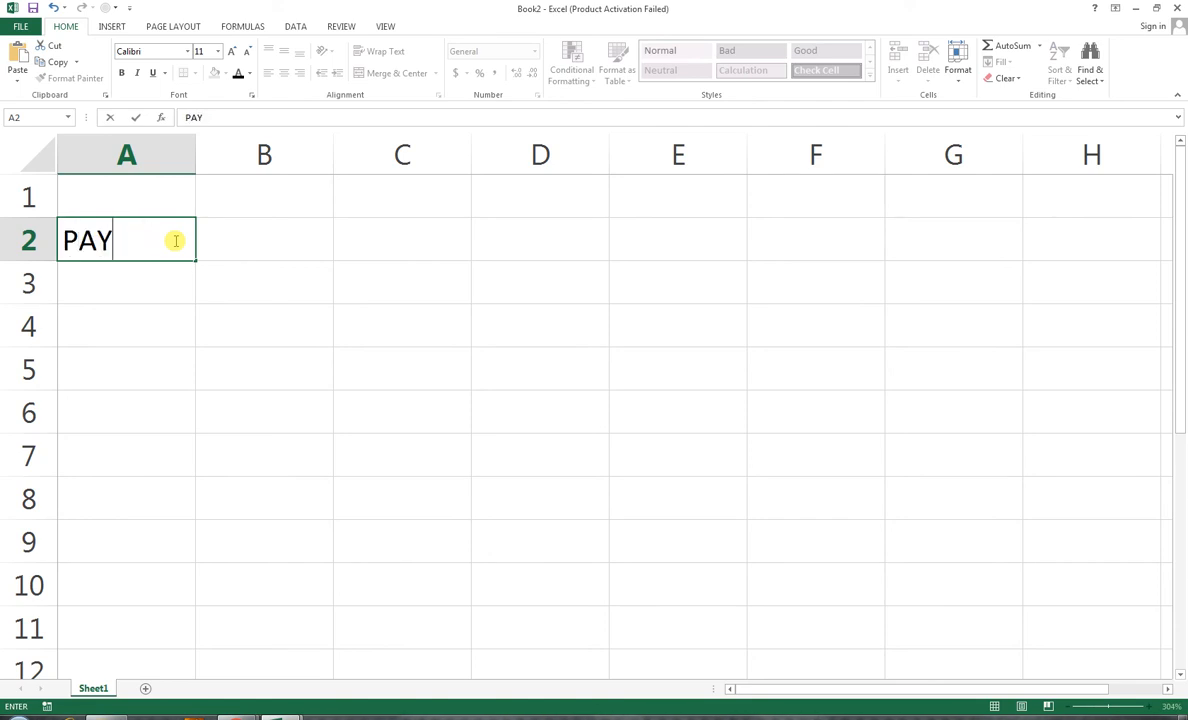
pyautogui.write('ROLL C')
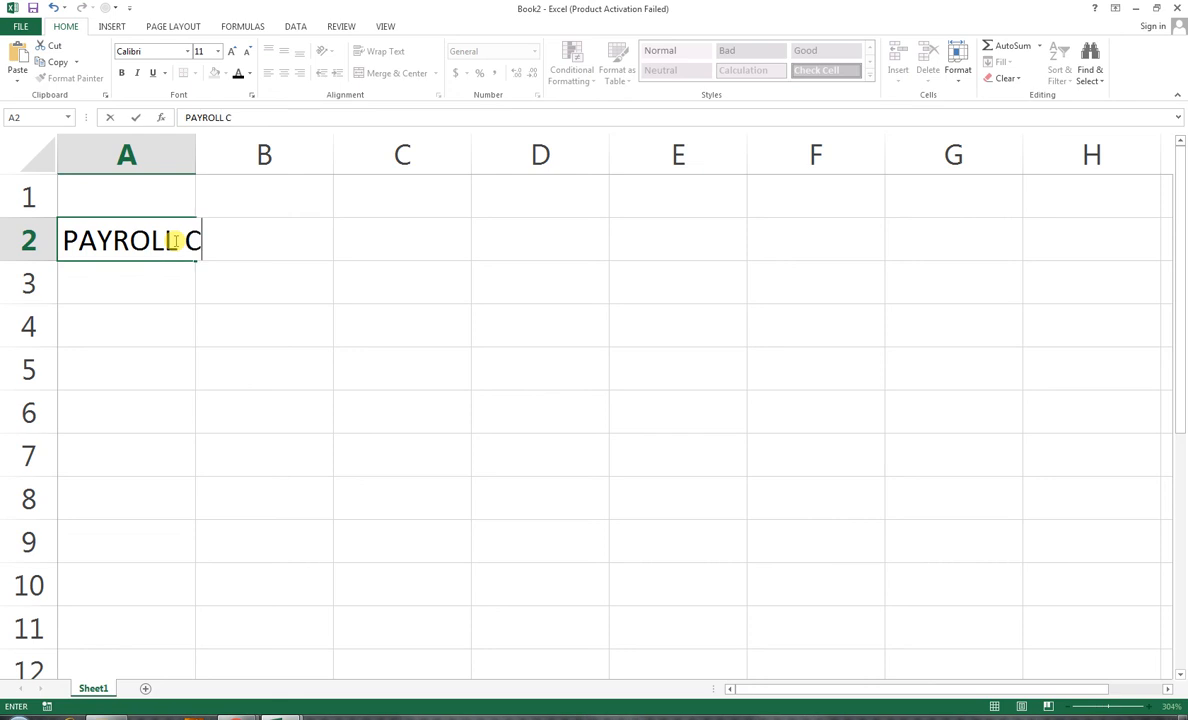
pyautogui.write('ALCULAT')
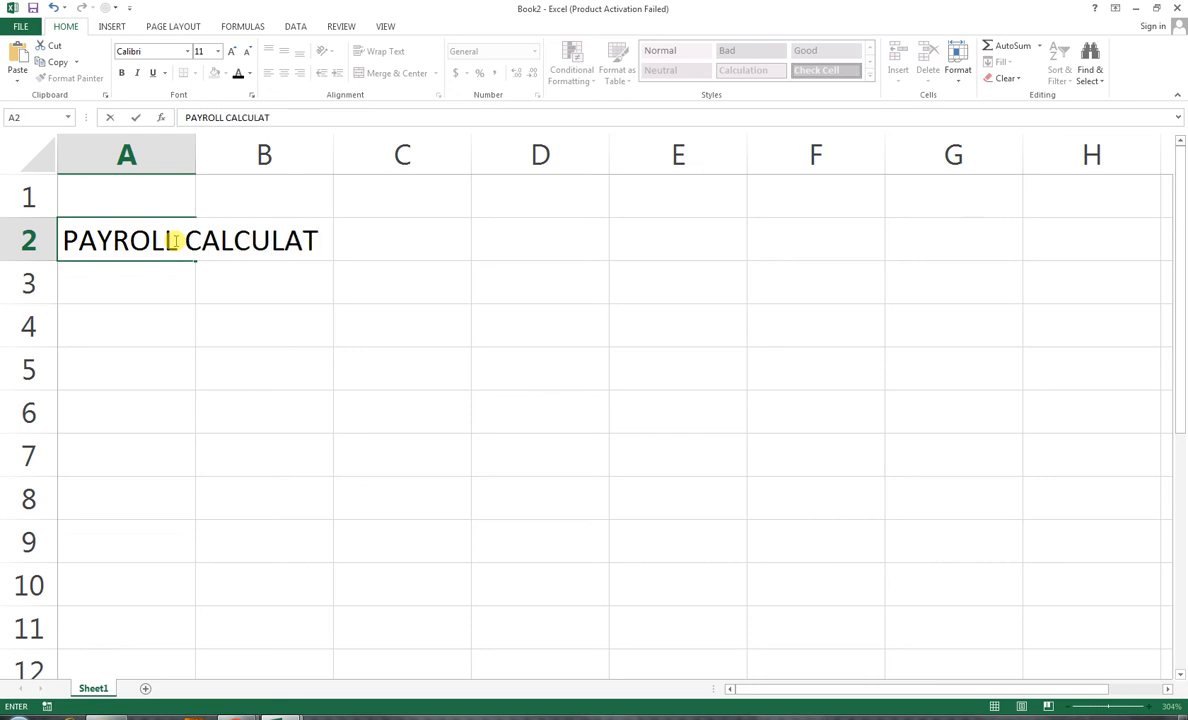
pyautogui.write('ER')
pyautogui.press('Return')
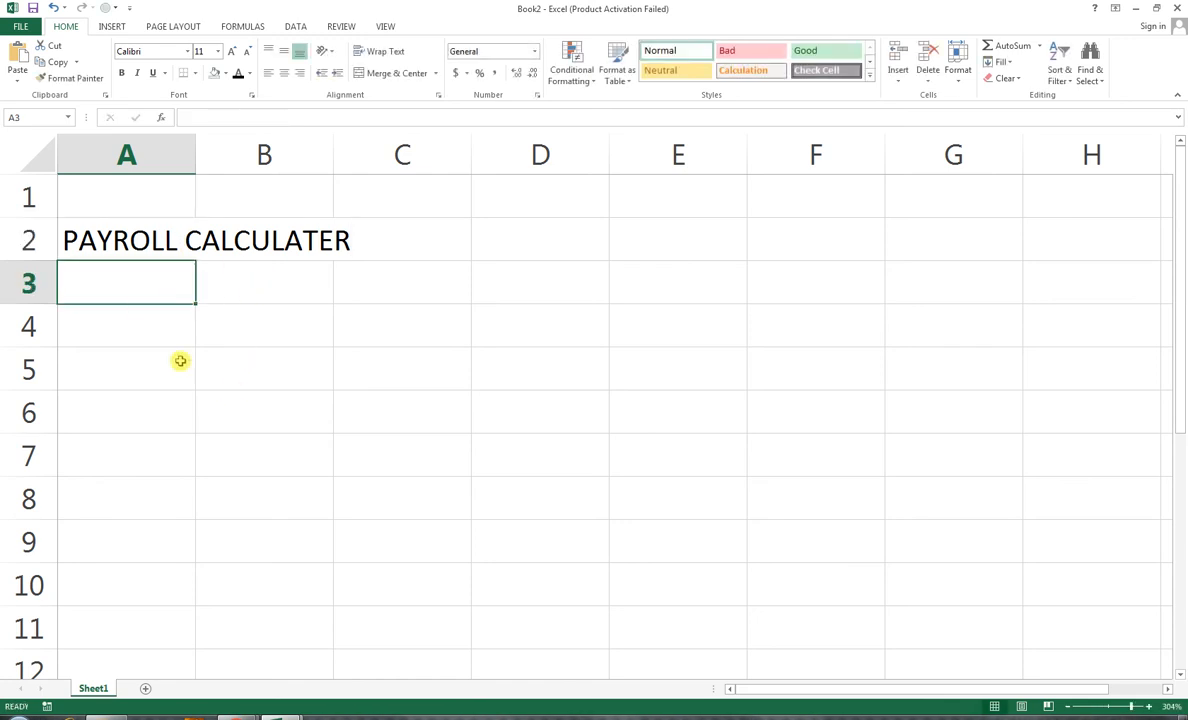
# Enter the column headings S NO, NAME and HOURS in cells A4 to C4.
pyautogui.click(112, 335)
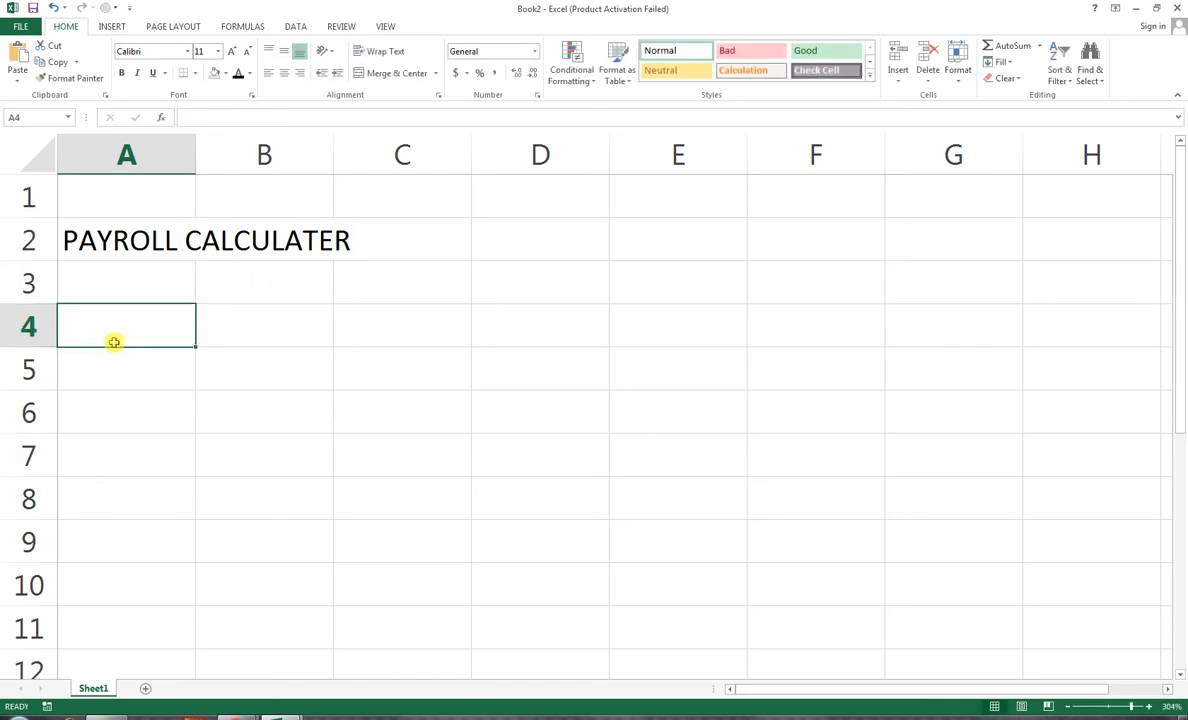
pyautogui.write('S NO')
pyautogui.press('Tab')
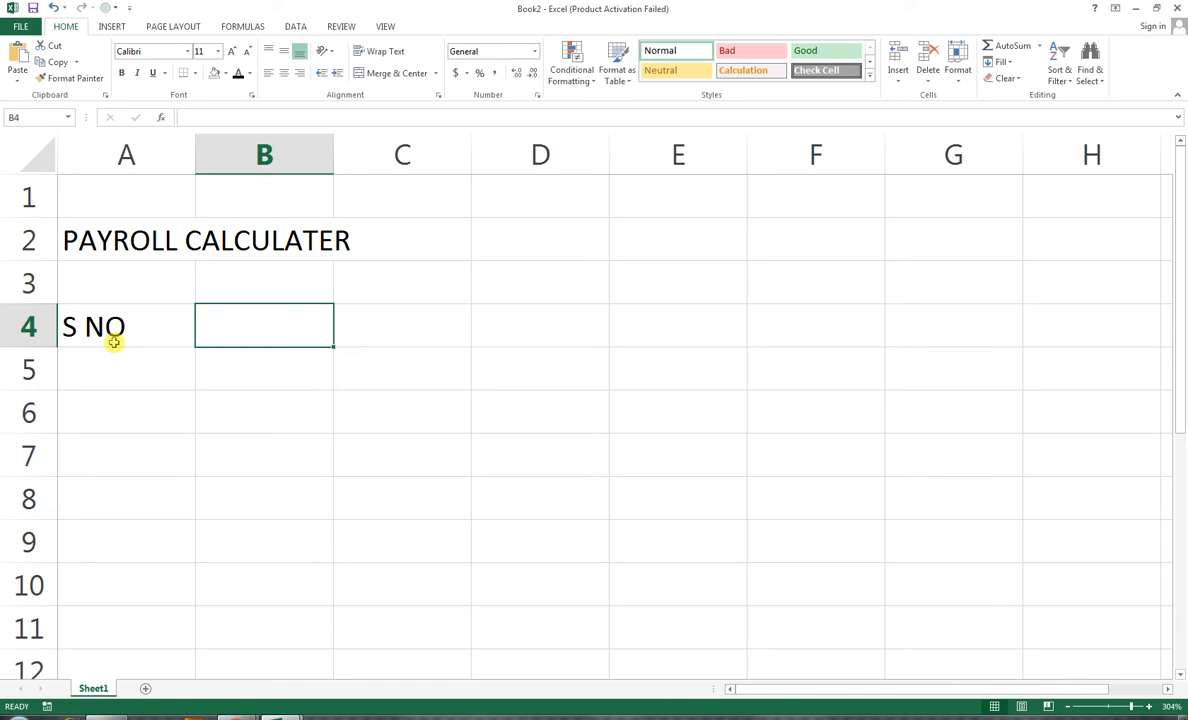
pyautogui.write('NAM')
pyautogui.press('Tab')
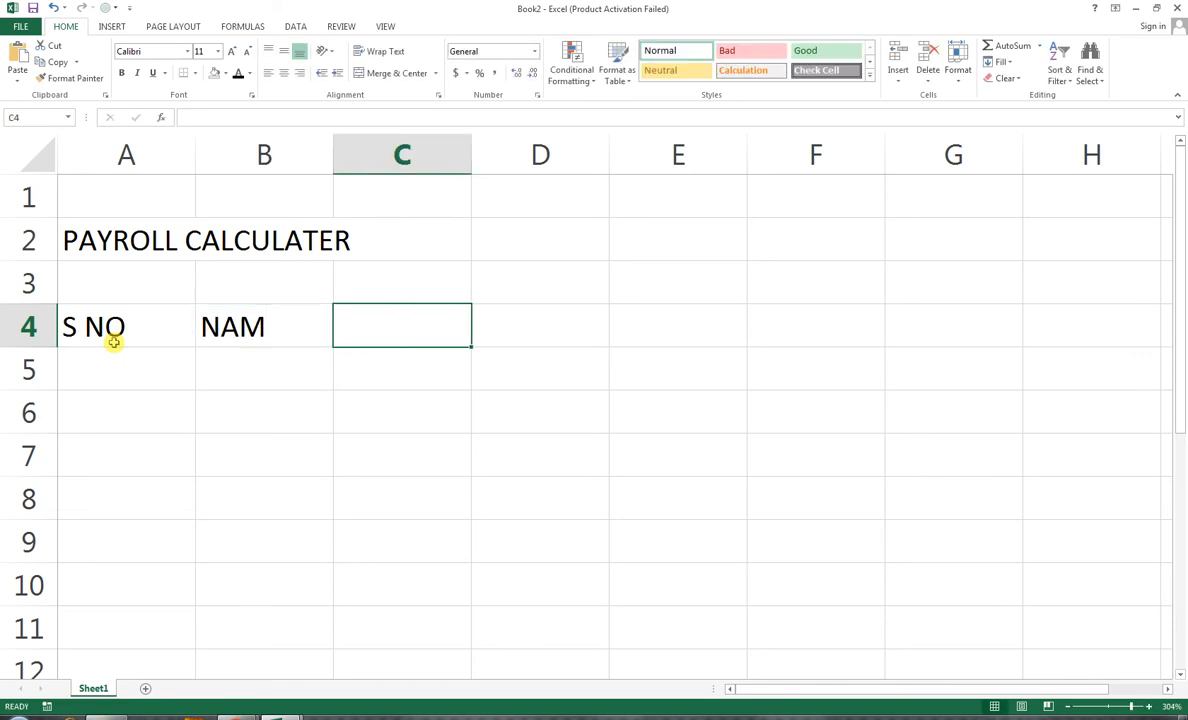
pyautogui.press('Left')
pyautogui.press('F2')
pyautogui.write('3')
pyautogui.press('BackSpace')
pyautogui.write('E')
pyautogui.press('Tab')
pyautogui.write('HOURS')
pyautogui.press('Tab')
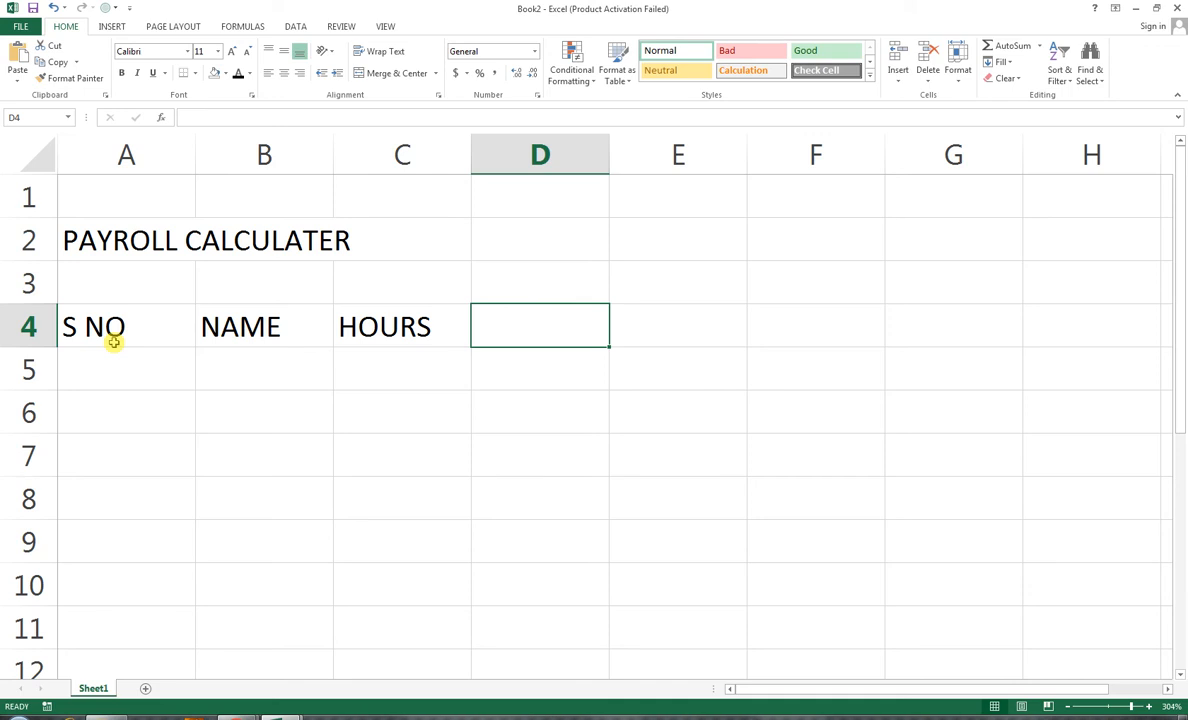
# Enter the headings O/T HOURS, HOURS RATE, REG PAY, O/T PAY and GROOS PAY in cells D4 to H4.
pyautogui.write('O/T HOURS')
pyautogui.press('Tab')
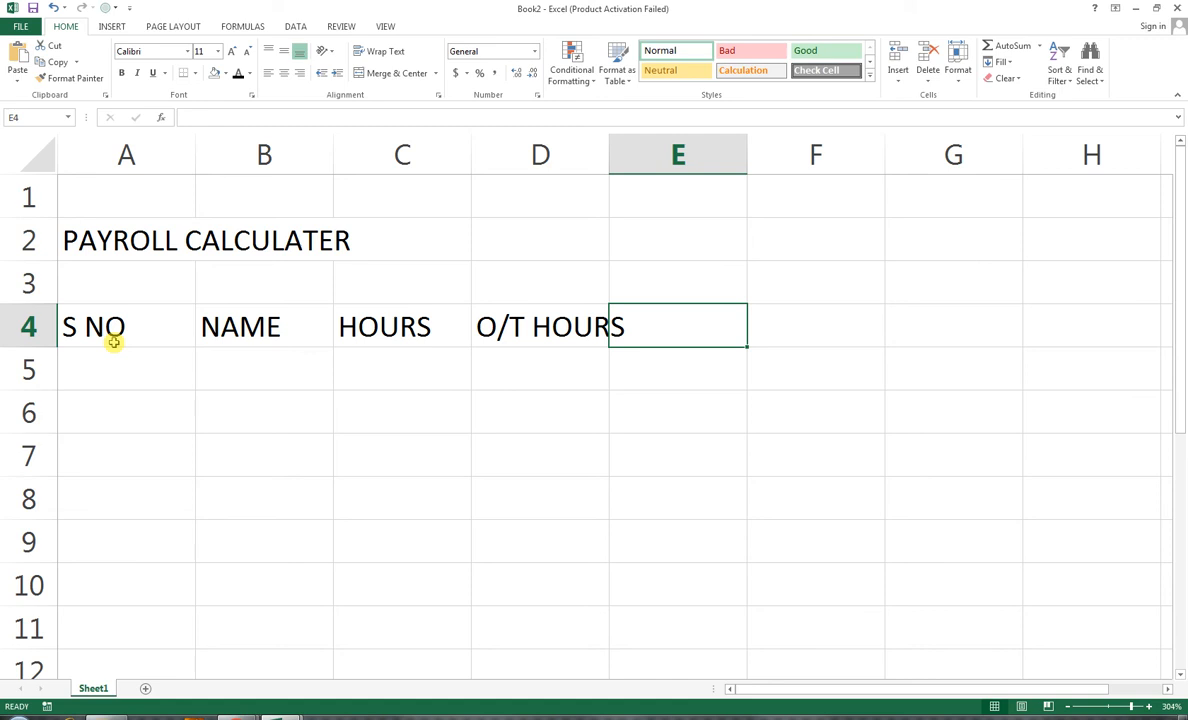
pyautogui.write('HOURS RATE')
pyautogui.press('Tab')
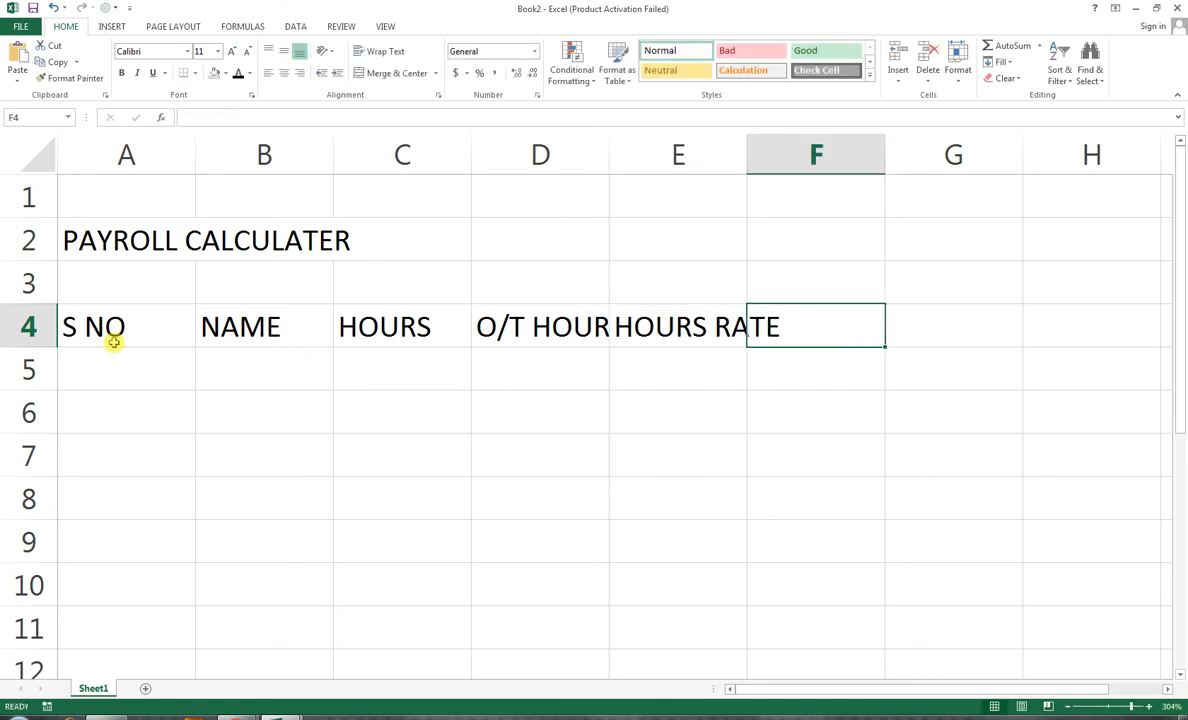
pyautogui.write('RE')
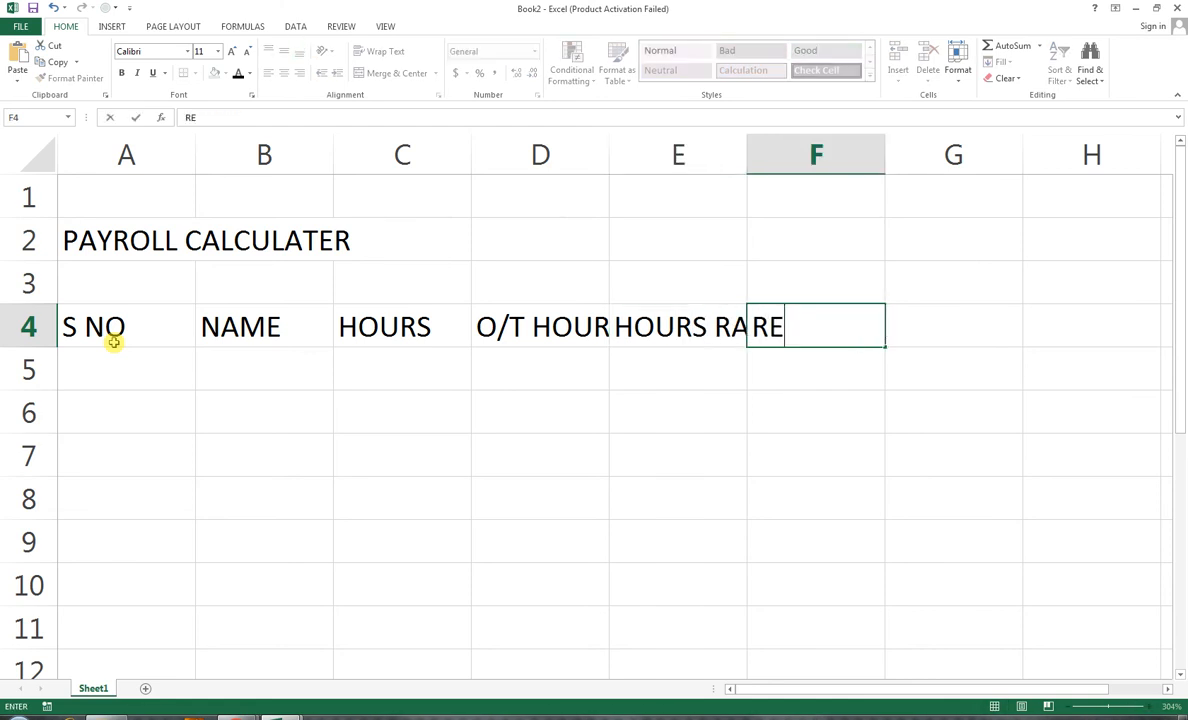
pyautogui.write('G PAY')
pyautogui.press('Tab')
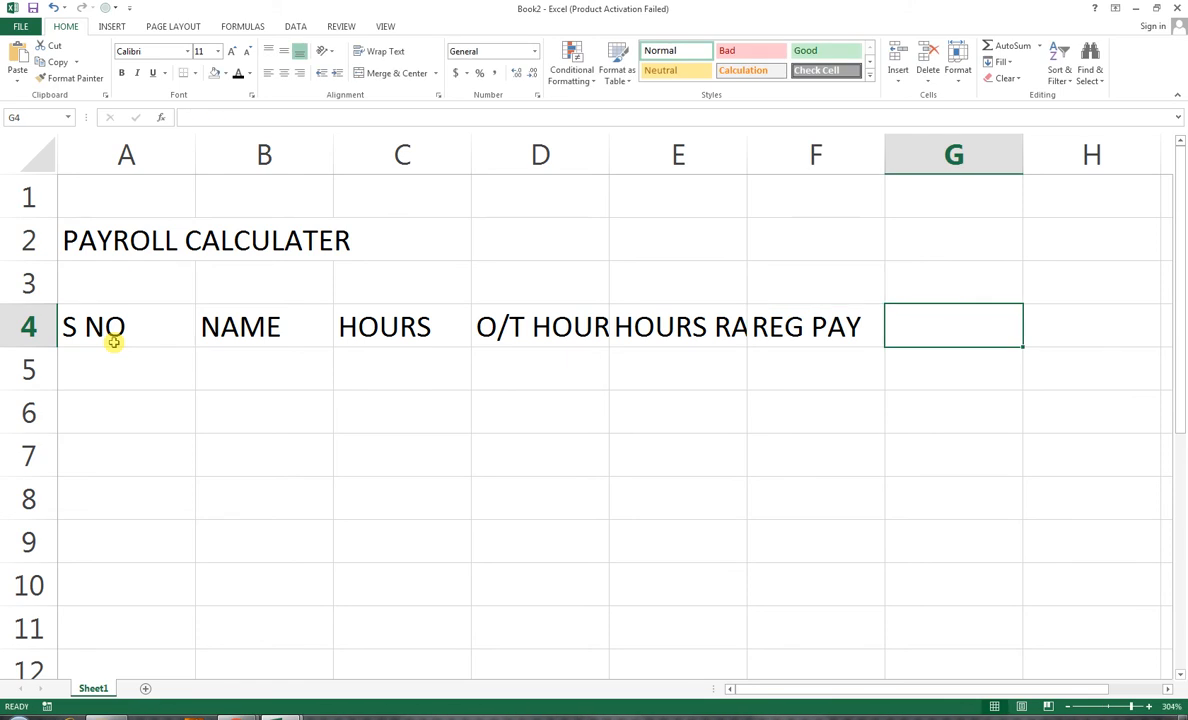
pyautogui.write('O/T PAY')
pyautogui.press('Tab')
pyautogui.write('GROOS PAY')
pyautogui.click(321, 376)
# Make row 4 slightly taller and widen columns E and H to fit their headings.
pyautogui.moveTo(33, 348); pyautogui.dragTo(33, 353)
pyautogui.moveTo(755, 166); pyautogui.dragTo(789, 158)
pyautogui.click(1168, 156)
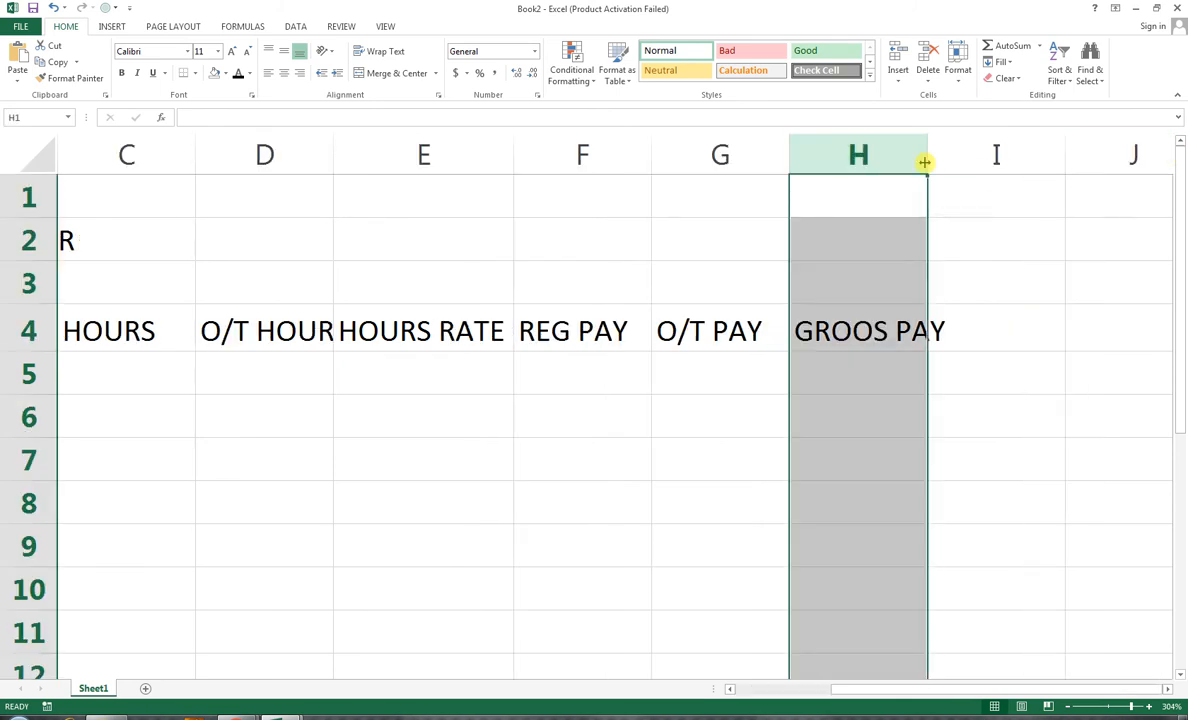
pyautogui.moveTo(925, 157); pyautogui.dragTo(952, 667)
# Zoom the sheet to the range A1:H11.
pyautogui.moveTo(865, 680); pyautogui.dragTo(796, 688)
pyautogui.moveTo(1165, 189); pyautogui.dragTo(141, 628)
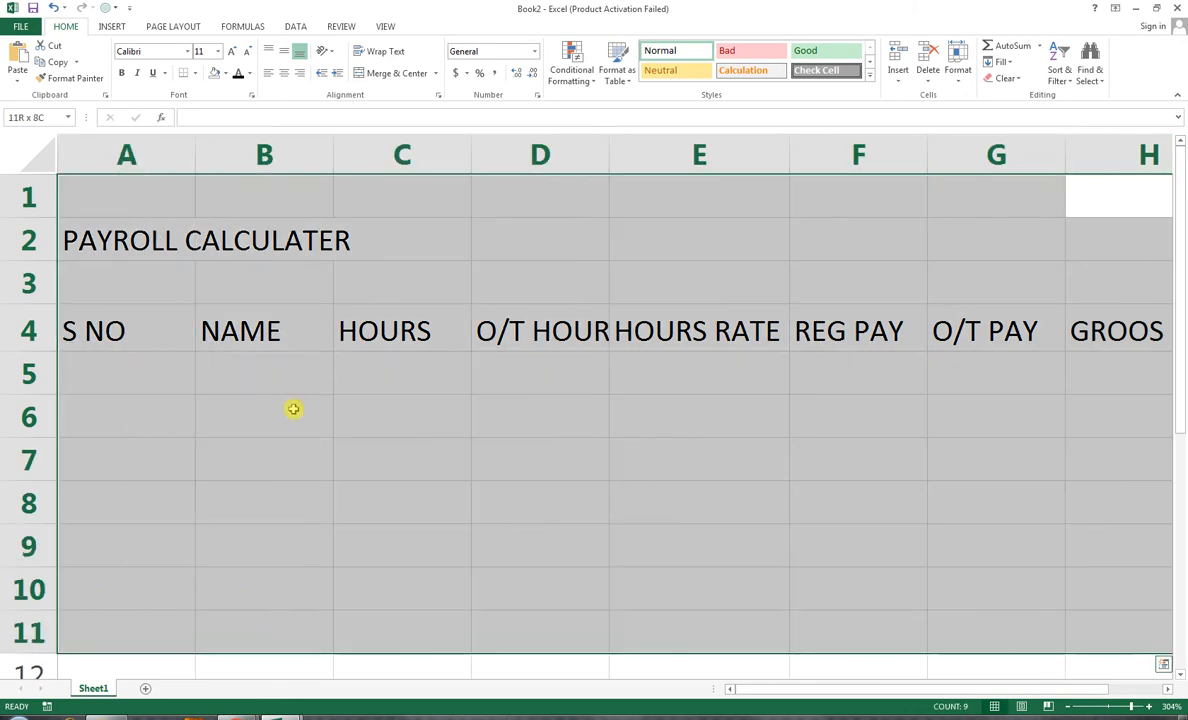
pyautogui.click(385, 26)
pyautogui.click(350, 66)
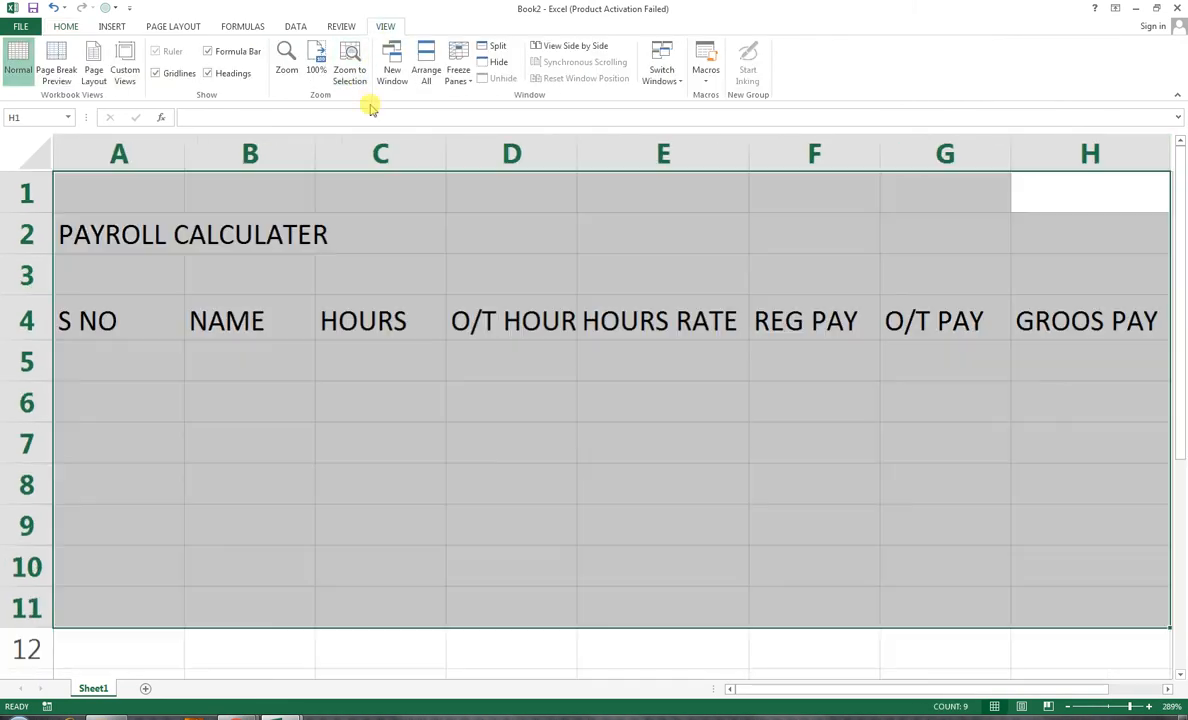
# Number the rows from 1 to 8 in the S NO column, cells A5 to A12.
pyautogui.click(581, 355)
pyautogui.click(82, 336)
pyautogui.click(82, 349)
pyautogui.write('1')
pyautogui.press('Return')
pyautogui.click(145, 365)
pyautogui.moveTo(184, 380); pyautogui.dragTo(188, 660)
# Enter the first employee's name in B5 and fill the custom name list down to B12.
pyautogui.click(255, 366)
pyautogui.write('RAZA')
pyautogui.click(292, 368)
pyautogui.moveTo(312, 380)
pyautogui.mouseDown()
pyautogui.moveTo(321, 580)
pyautogui.moveTo(310, 654)
pyautogui.mouseUp()
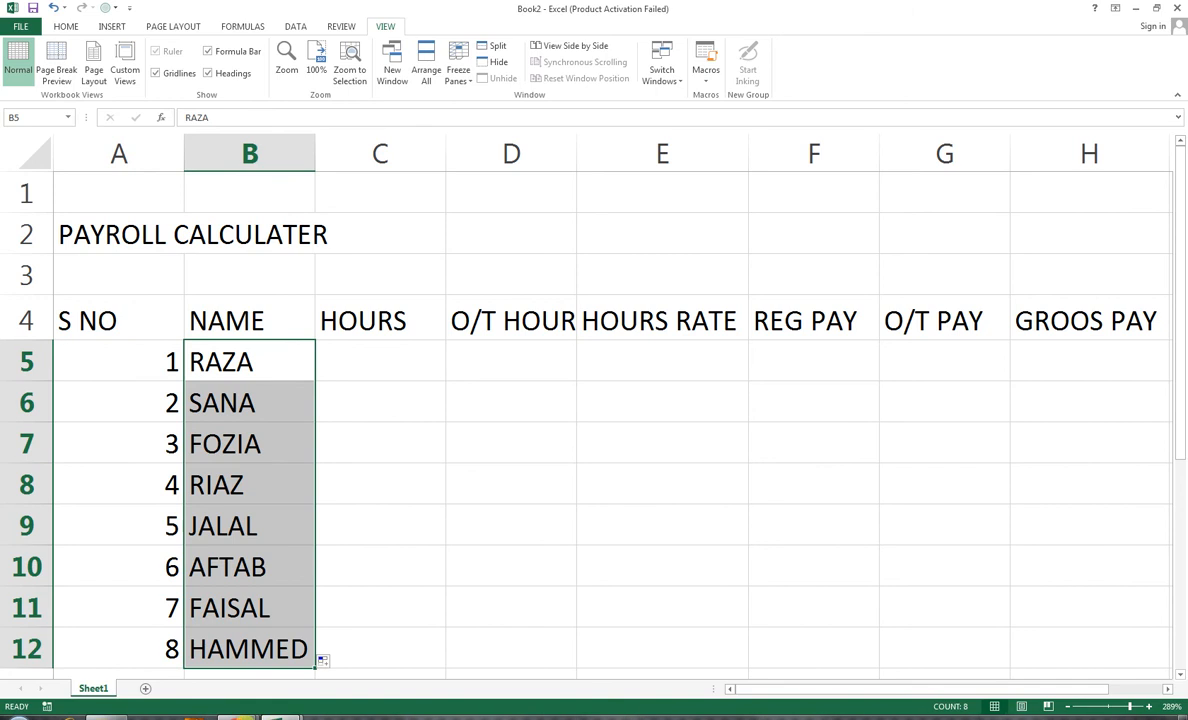
# Switch to the YouTube channel in the browser, search it for "CSUTOM LIST" and dismiss the notification.
pyautogui.moveTo(236, 714)
pyautogui.click(330, 580)
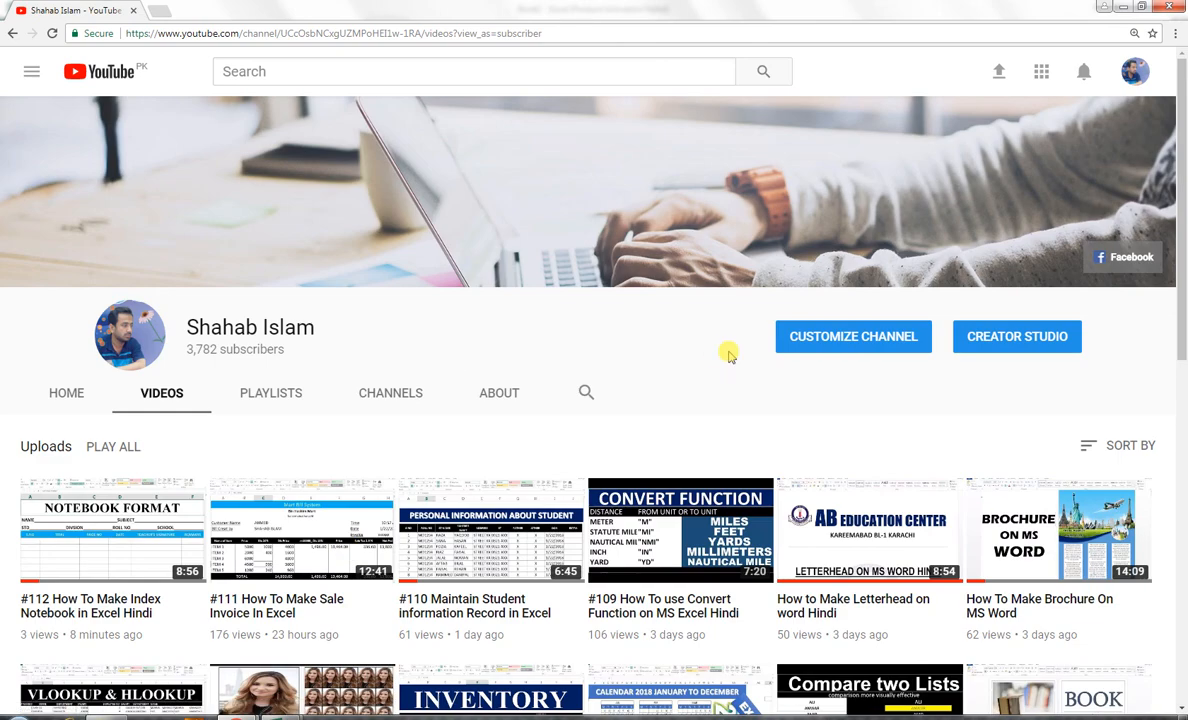
pyautogui.click(584, 392)
pyautogui.write('C')
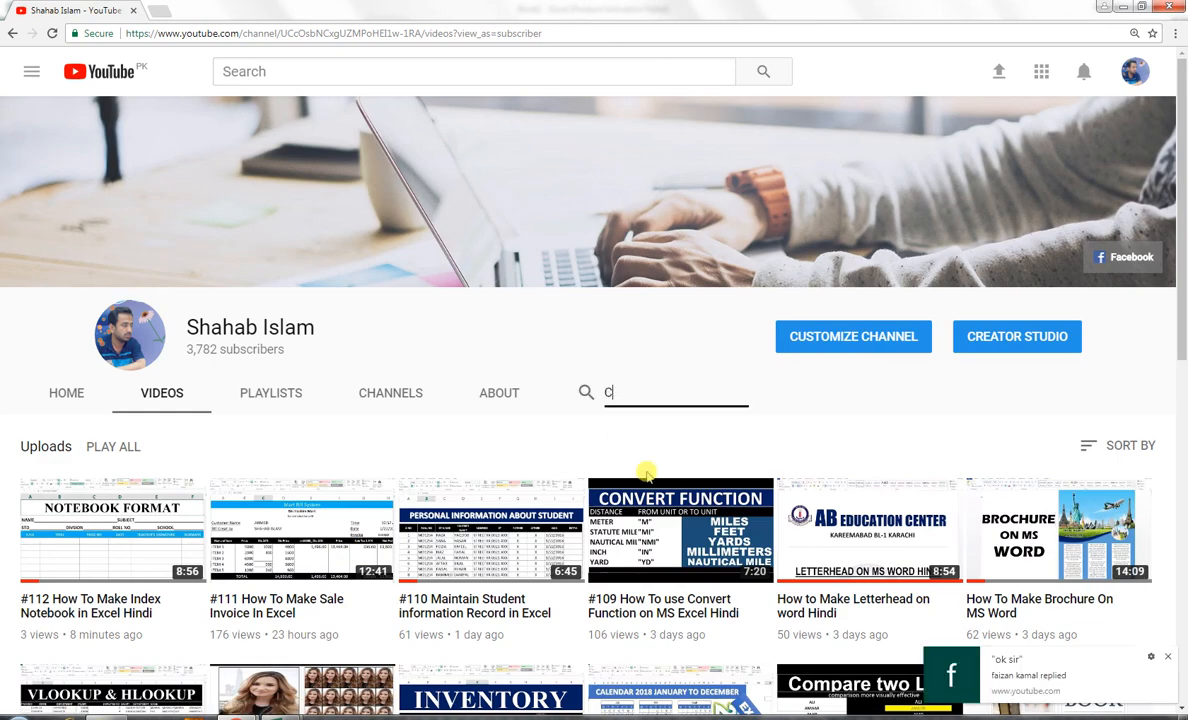
pyautogui.write('SUTOM LIST')
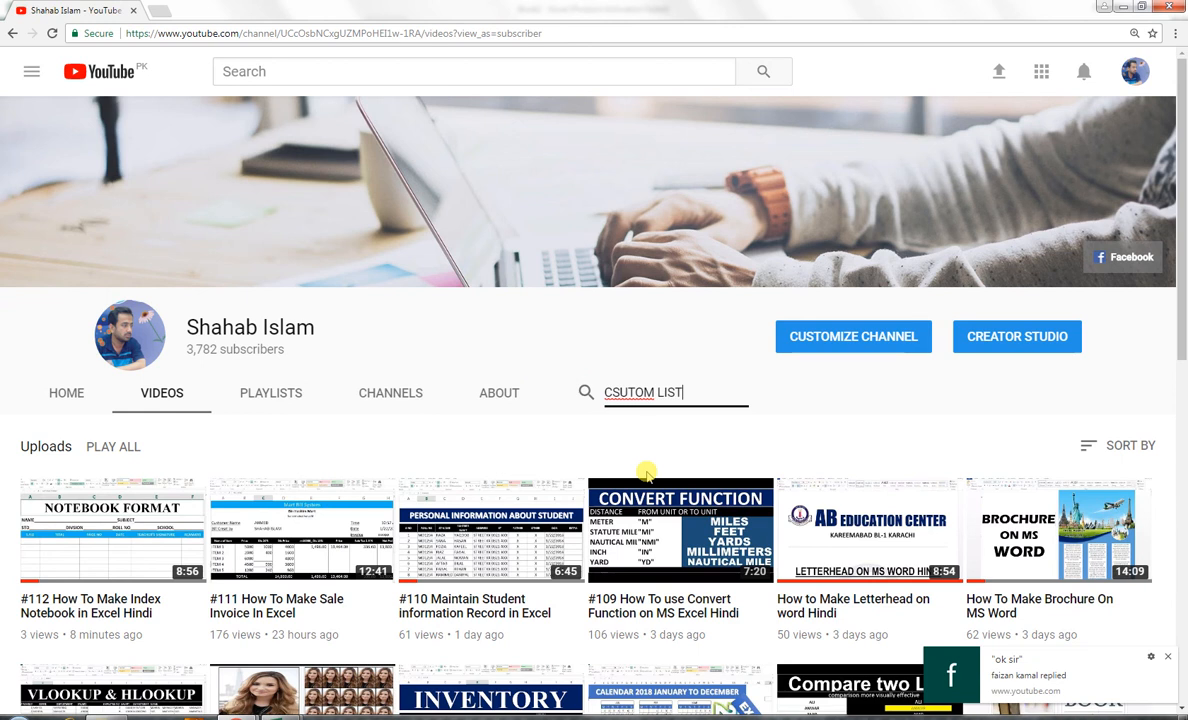
pyautogui.press('Return')
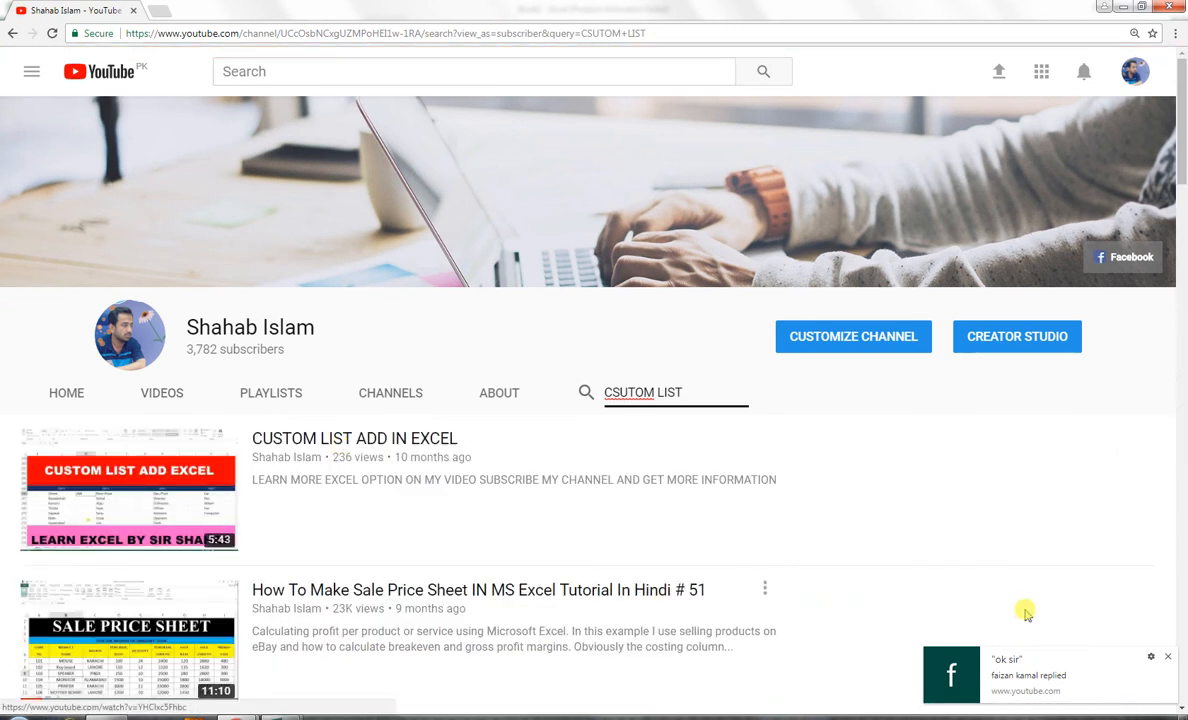
pyautogui.click(1167, 657)
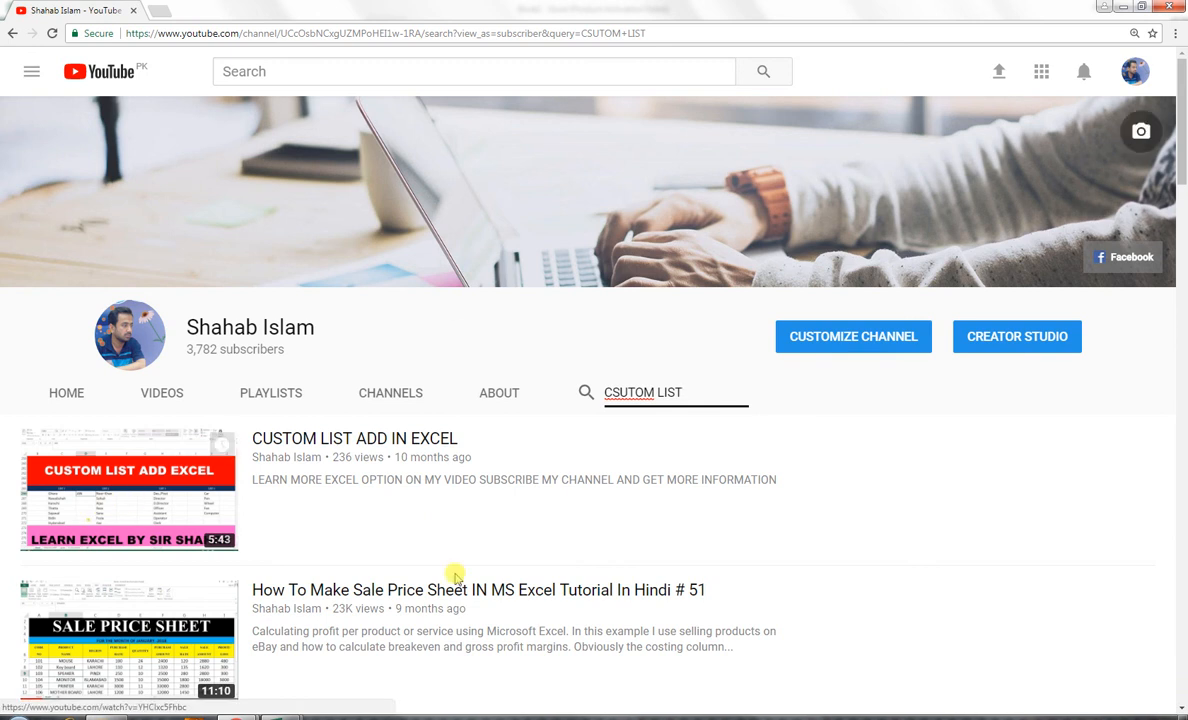
# Switch back to the Book2 workbook in Excel and enter the hours 40, 35, 20 and 35 in cells C5 to C8.
pyautogui.moveTo(280, 714)
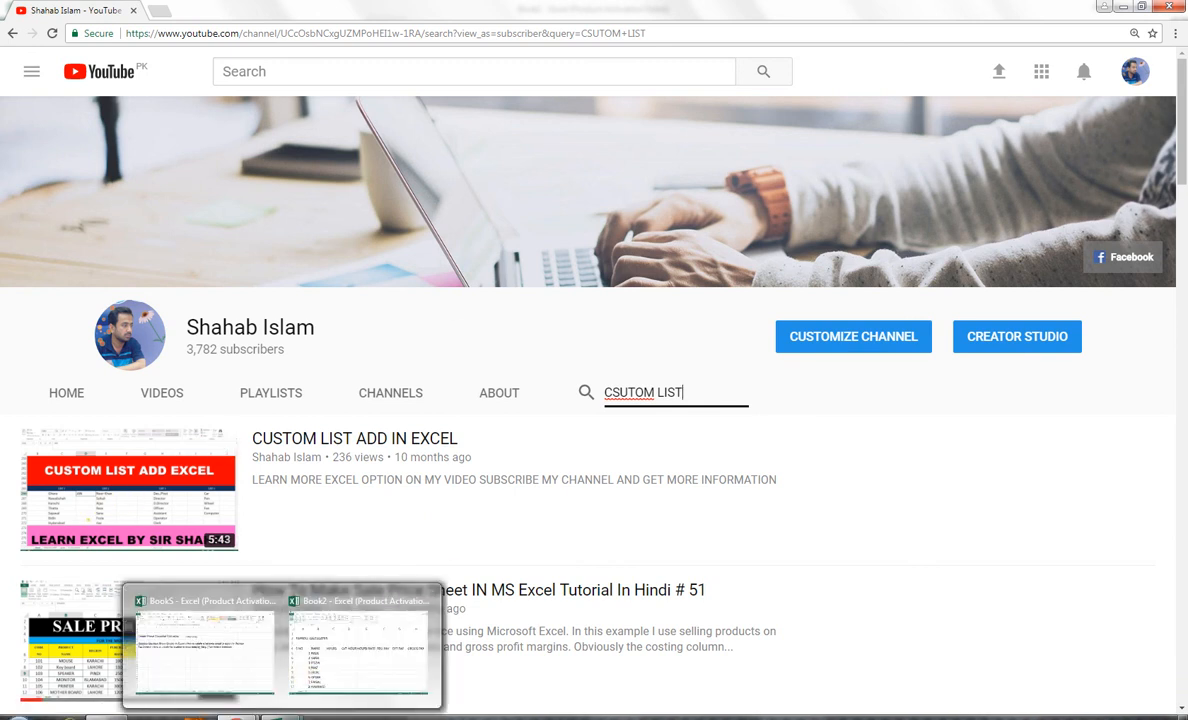
pyautogui.click(328, 612)
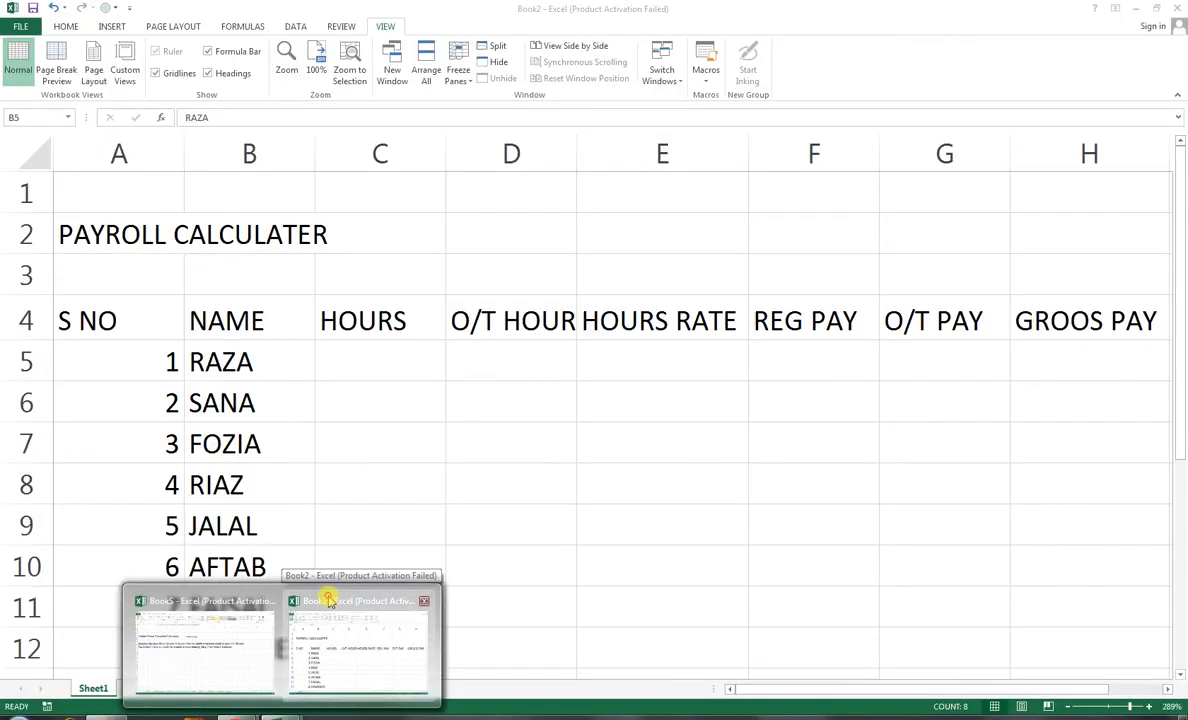
pyautogui.click(332, 354)
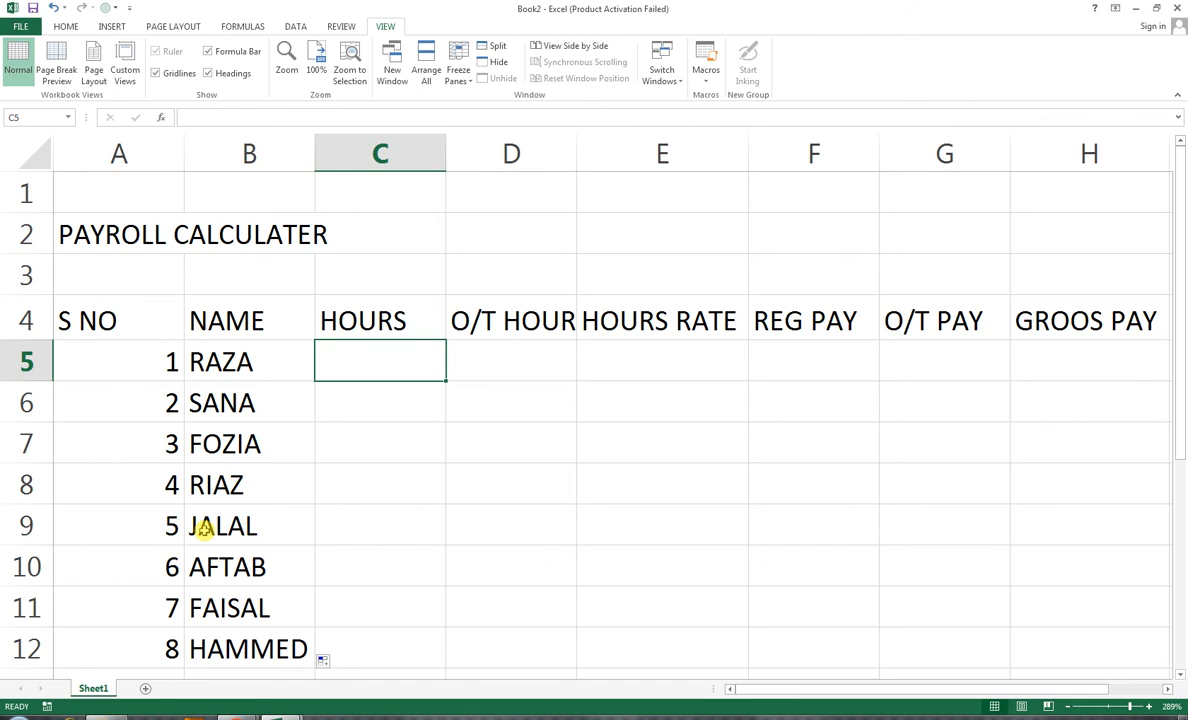
pyautogui.write('40')
pyautogui.press('Return')
pyautogui.write('35')
pyautogui.hotkey('ctrl', 'Return')
pyautogui.press('Return')
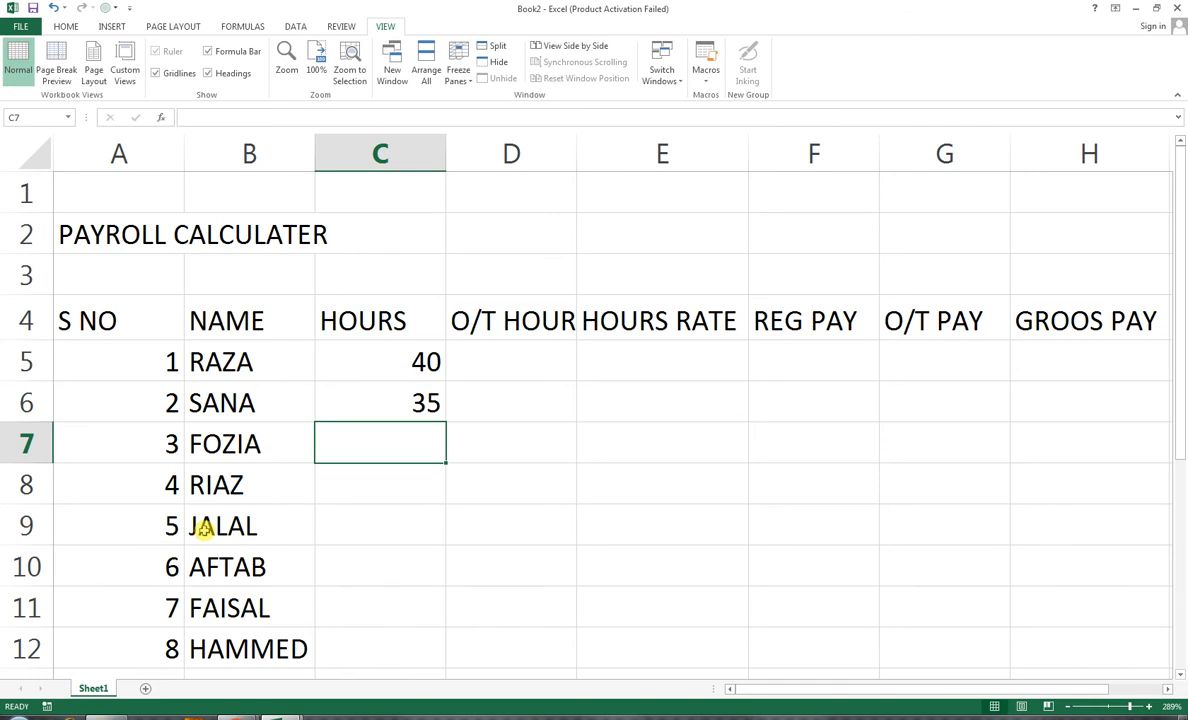
pyautogui.write('20')
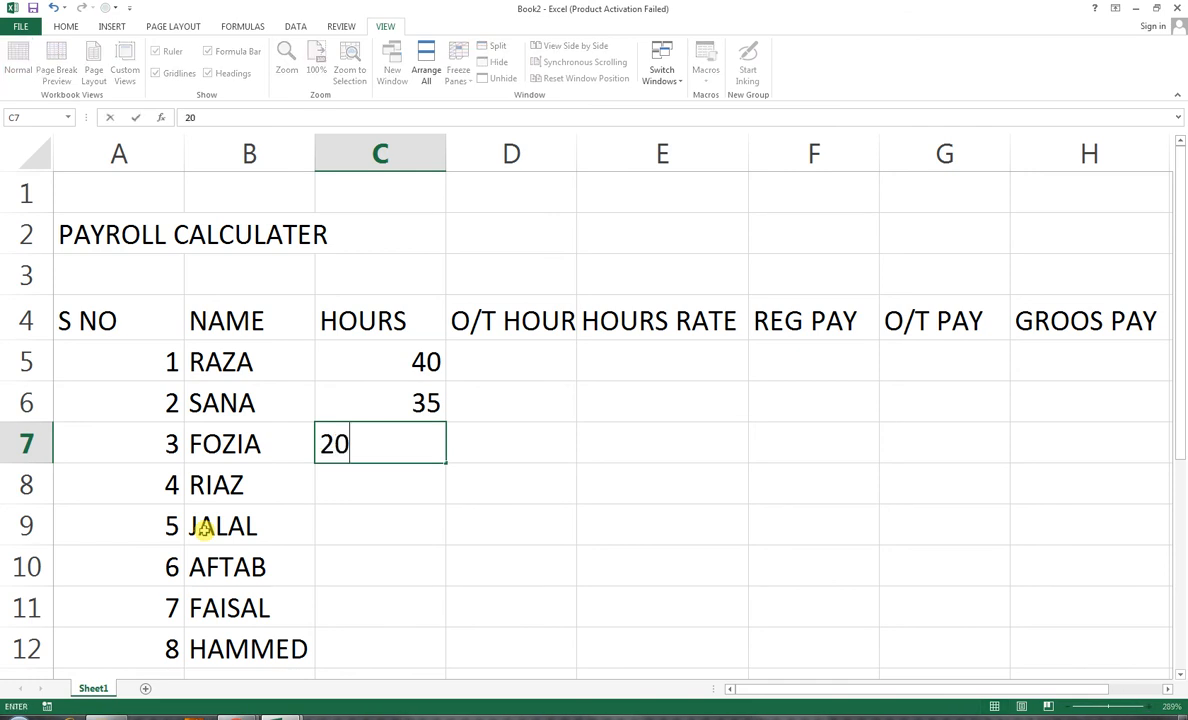
pyautogui.press('Return')
pyautogui.write('35')
pyautogui.press('Return')
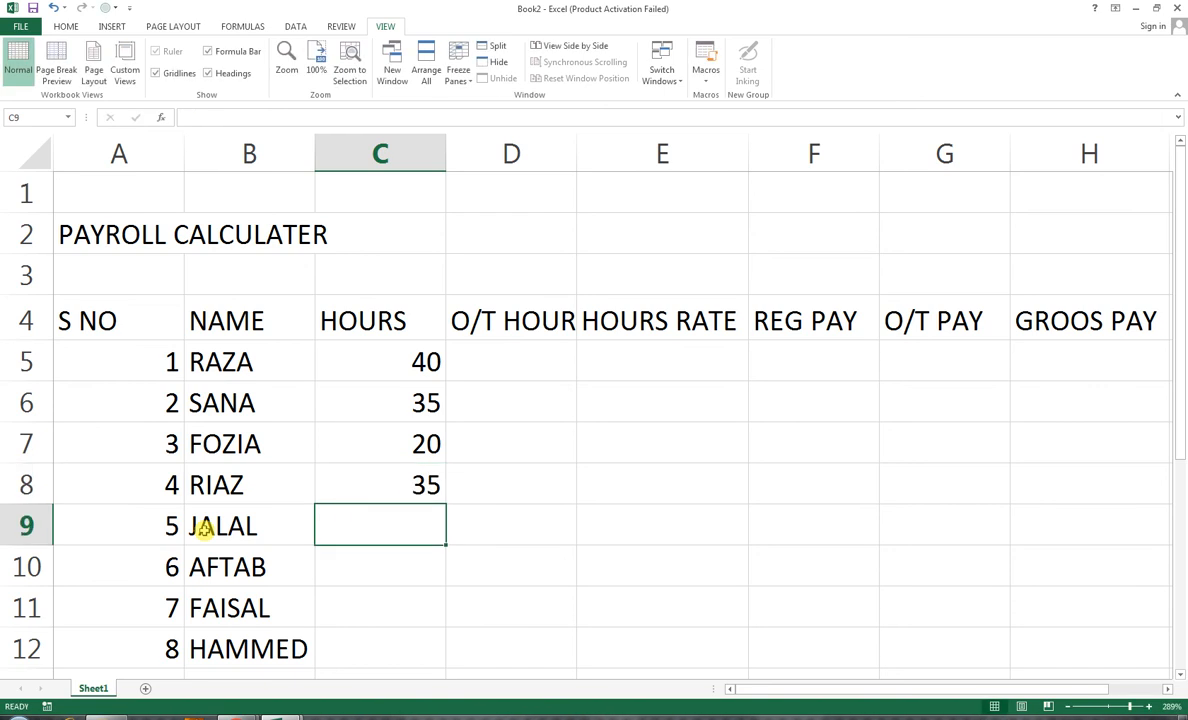
# Enter the hours 42, 38, 30 and 40 in cells C9 to C12.
pyautogui.write('42')
pyautogui.hotkey('ctrl', 'Return')
pyautogui.press('Return')
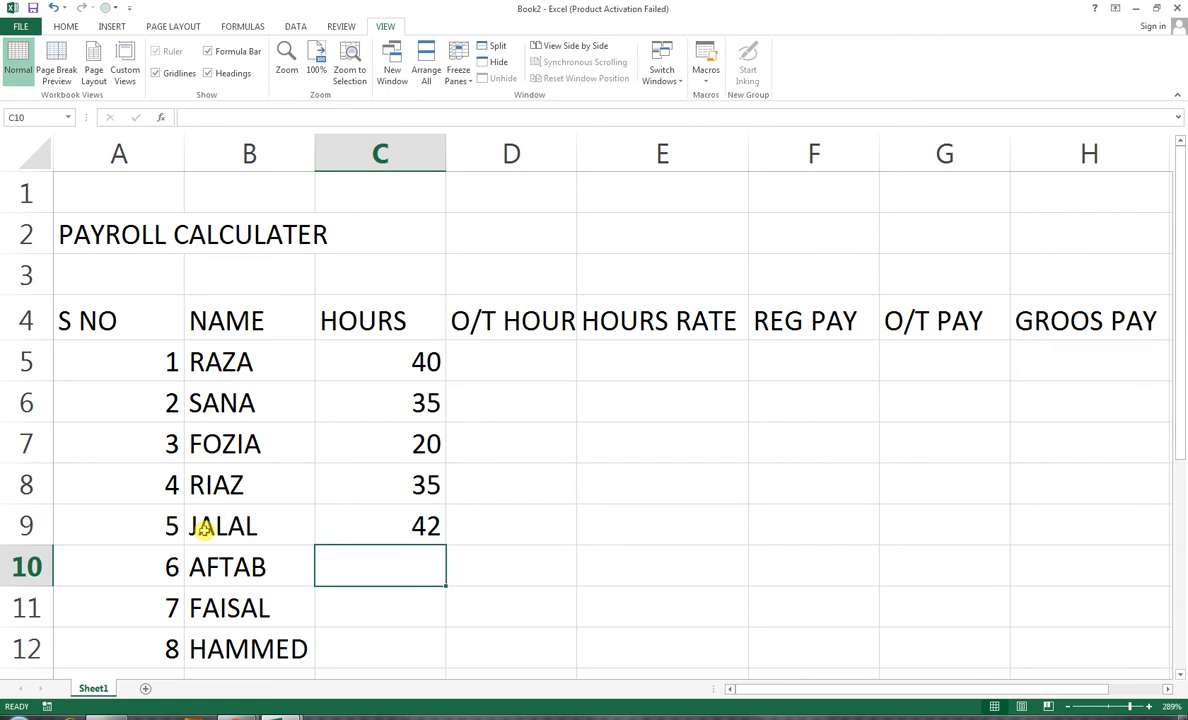
pyautogui.write('38')
pyautogui.hotkey('ctrl', 'Return')
pyautogui.press('Return')
pyautogui.write('30')
pyautogui.hotkey('ctrl', 'Return')
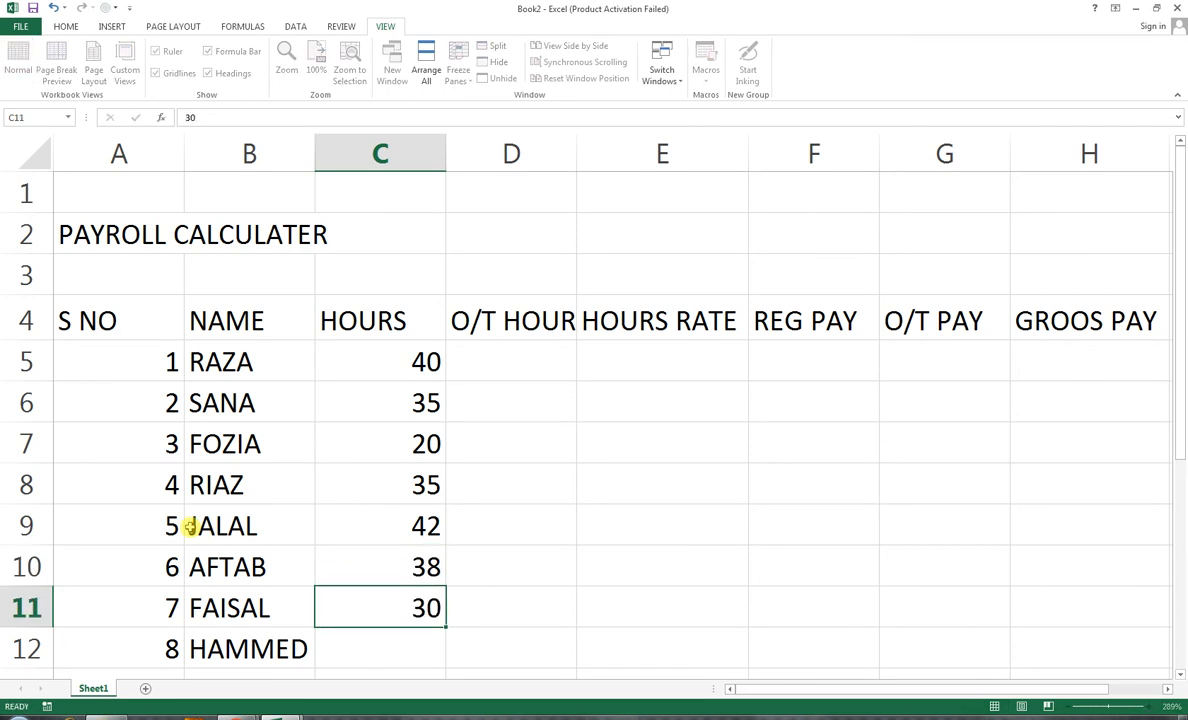
pyautogui.press('Return')
pyautogui.write('40')
pyautogui.press('Tab')
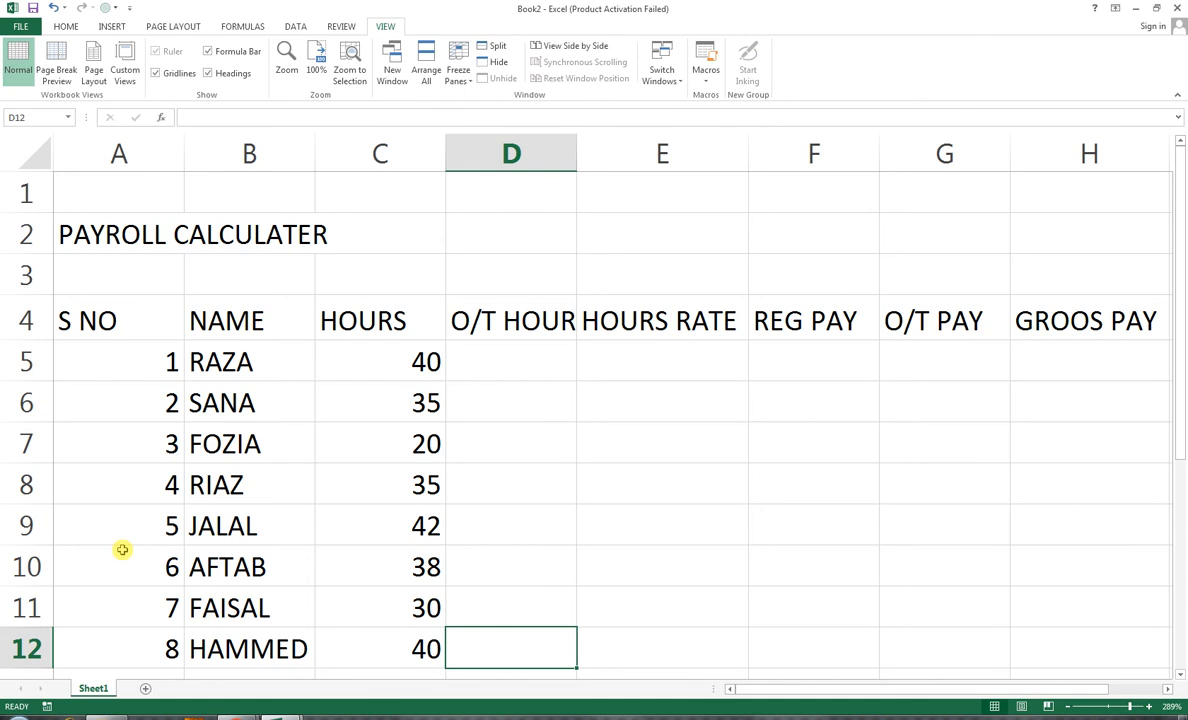
# Change the first employee's hours in cell C5 to 43.
pyautogui.click(394, 369)
pyautogui.press('F2')
pyautogui.press('BackSpace')
pyautogui.write('3')
pyautogui.press('Return')
pyautogui.press('Right')
pyautogui.press('Up')
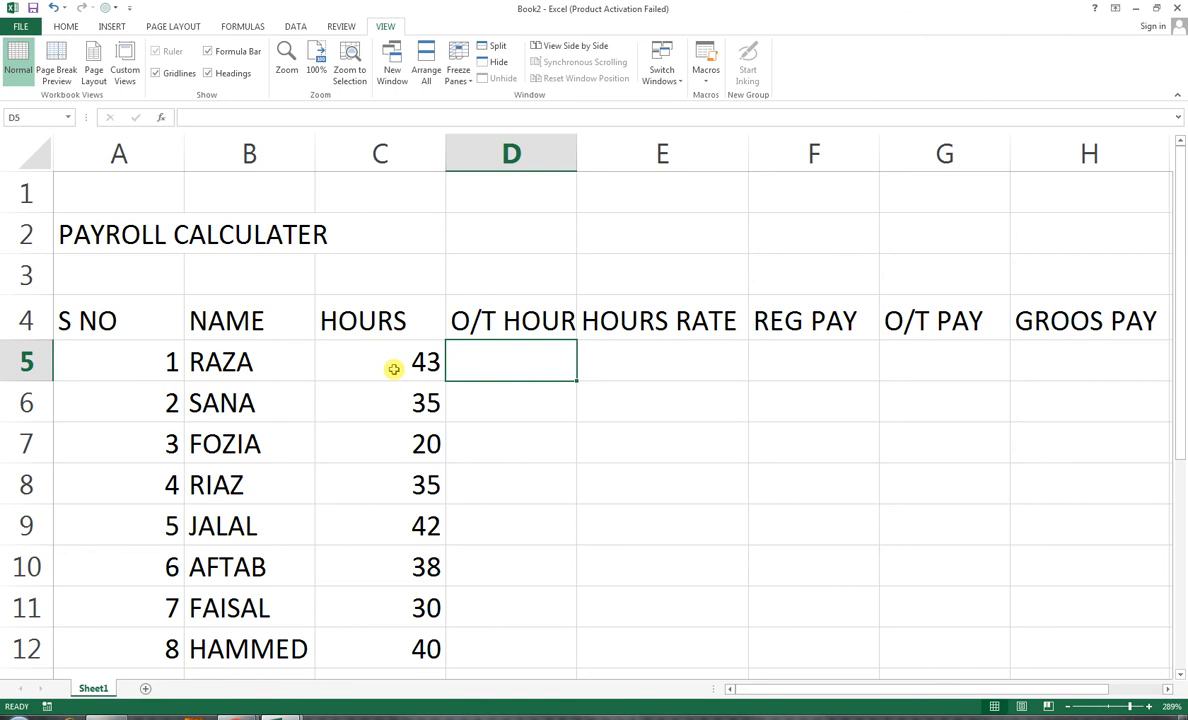
pyautogui.press('Up')
pyautogui.press('Left')
pyautogui.press('Left')
pyautogui.press('Up')
pyautogui.press('Right')
pyautogui.press('Right')
pyautogui.press('Down')
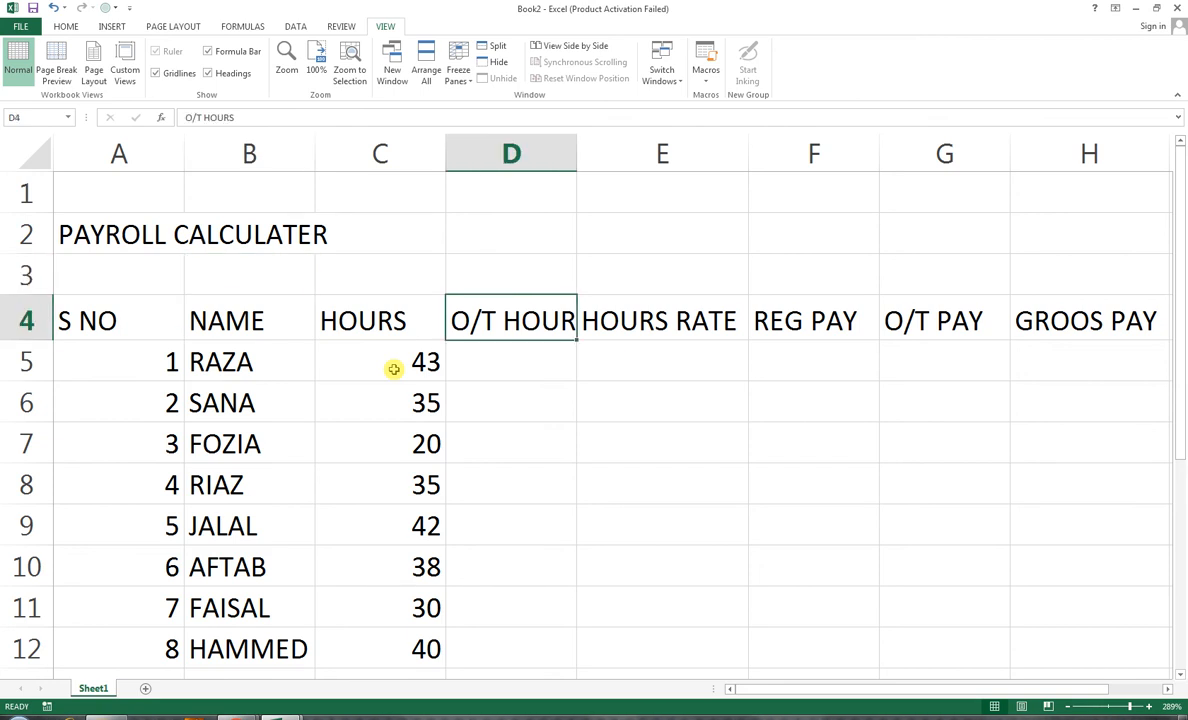
# Enter overtime hours of 3 in cell D5 and 0 in each of cells D6 to D11.
pyautogui.press('Down')
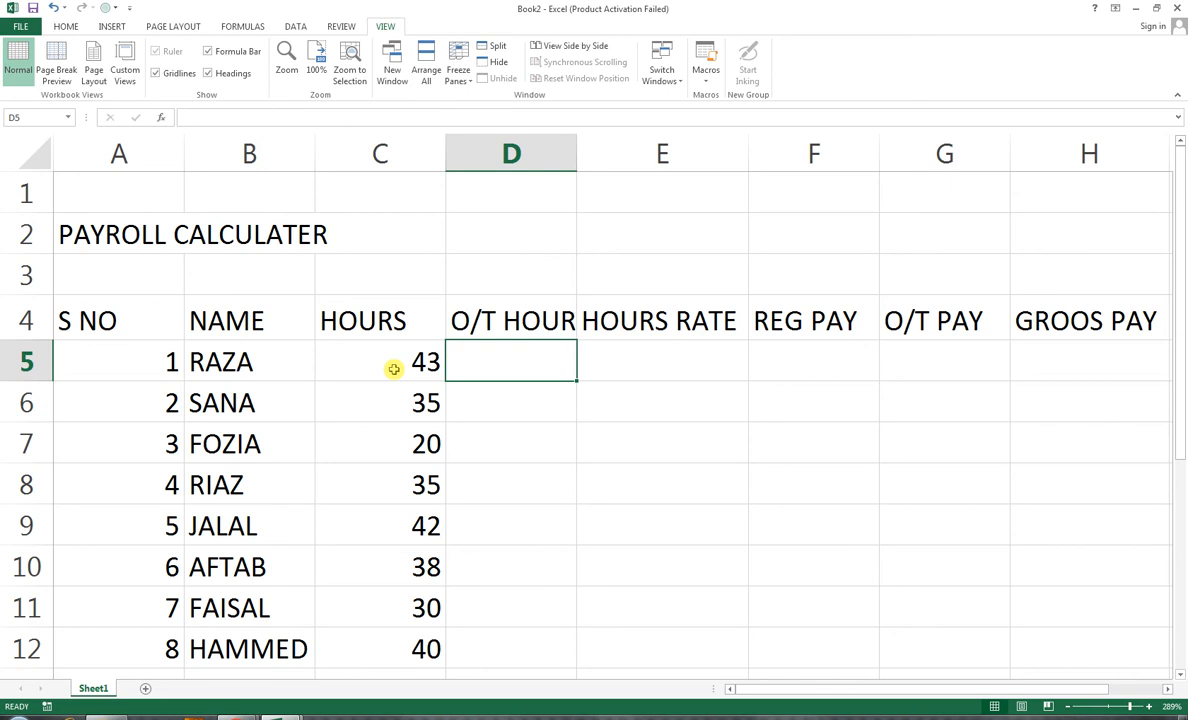
pyautogui.write('3')
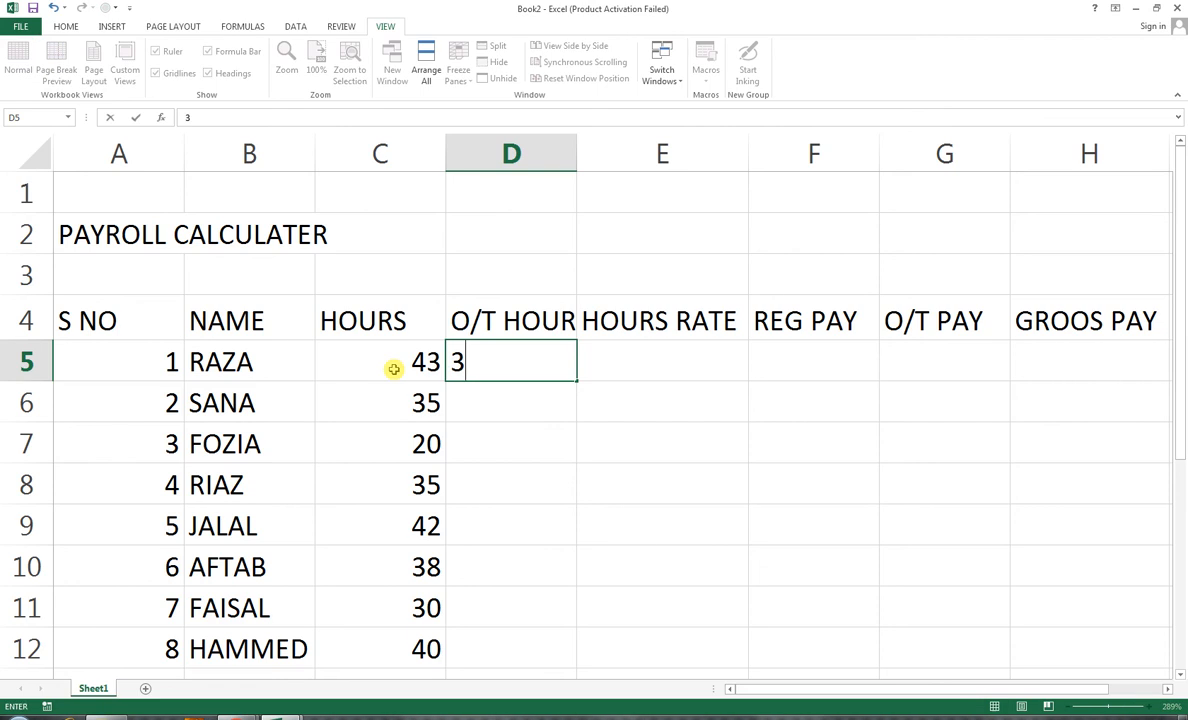
pyautogui.press('Return')
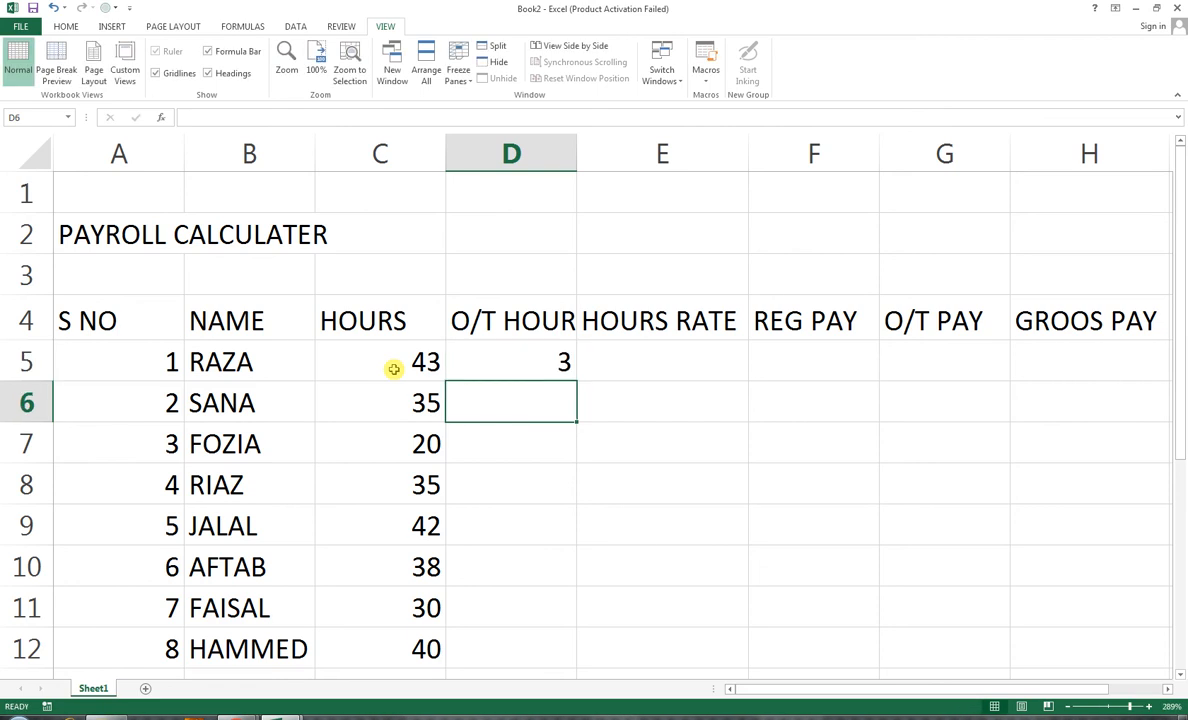
pyautogui.write('0')
pyautogui.press('Return')
pyautogui.write('0')
pyautogui.press('Return')
pyautogui.write('0')
pyautogui.press('Return')
pyautogui.write('0')
pyautogui.hotkey('ctrl', 'Return')
pyautogui.press('Return')
pyautogui.write('0')
pyautogui.press('Return')
pyautogui.write('0')
pyautogui.press('Return')
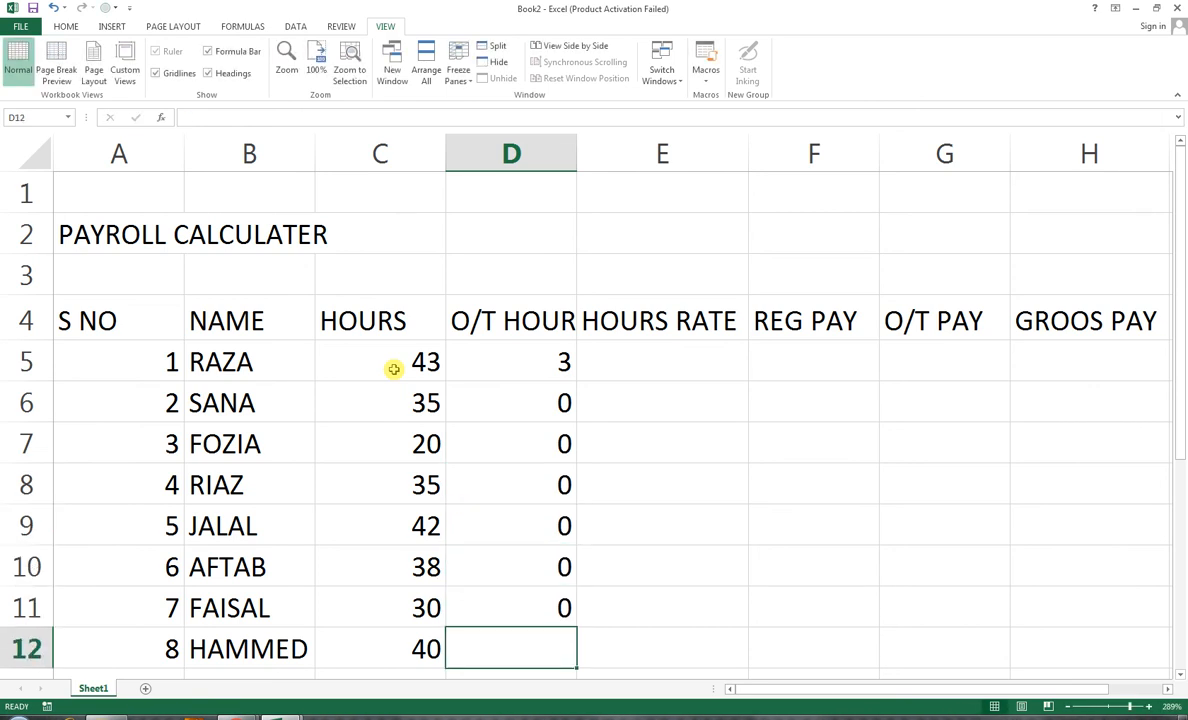
# Change the fourth employee's hours in cell C8 to 45 and the overtime hours in D8 to 5.
pyautogui.press('Up')
pyautogui.press('Up')
pyautogui.press('Up')
pyautogui.press('Up')
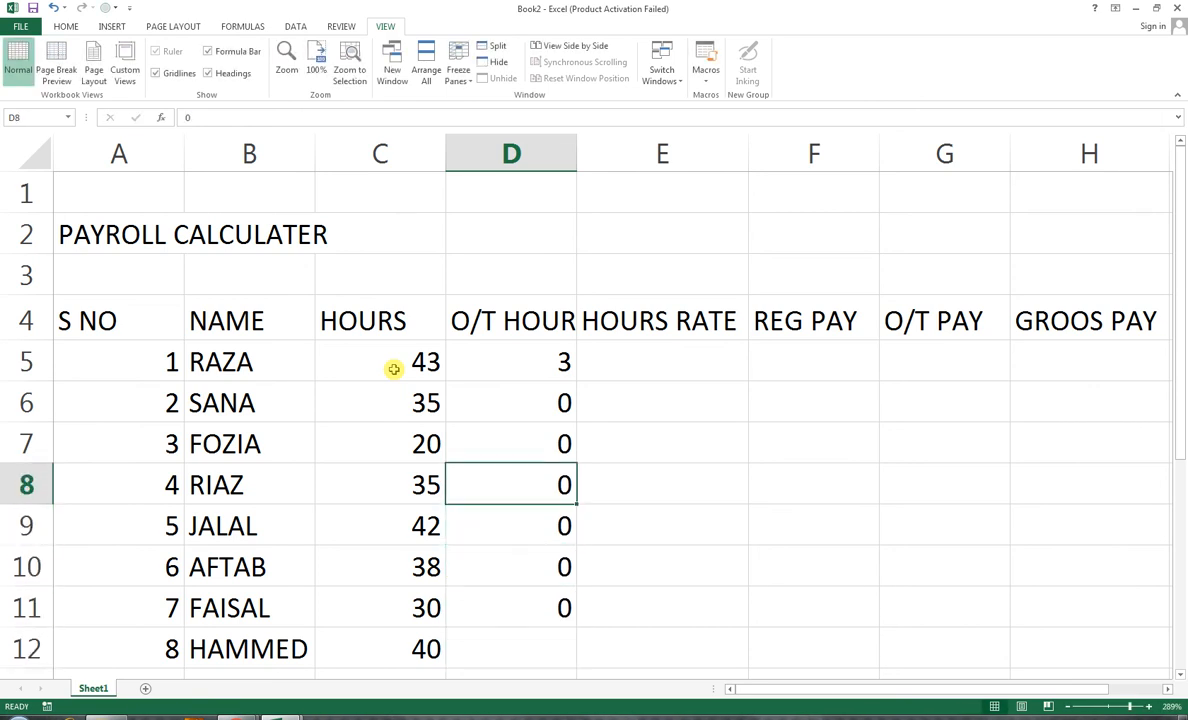
pyautogui.press('Left')
pyautogui.write('45')
pyautogui.press('Right')
pyautogui.press('Right')
pyautogui.press('Left')
pyautogui.write('5')
pyautogui.press('Return')
# Set the overtime hours to 2 in cell D9 and to 0 in cell D12.
pyautogui.press('Down')
pyautogui.press('Down')
pyautogui.press('Up')
pyautogui.press('Up')
pyautogui.write('2')
pyautogui.press('Return')
pyautogui.press('Down')
pyautogui.press('Down')
pyautogui.press('Right')
pyautogui.press('Left')
pyautogui.write('0')
pyautogui.press('Right')
# Enter the hourly rates 25, 30, 40 and 50 in cells E5 to E8.
pyautogui.click(719, 352)
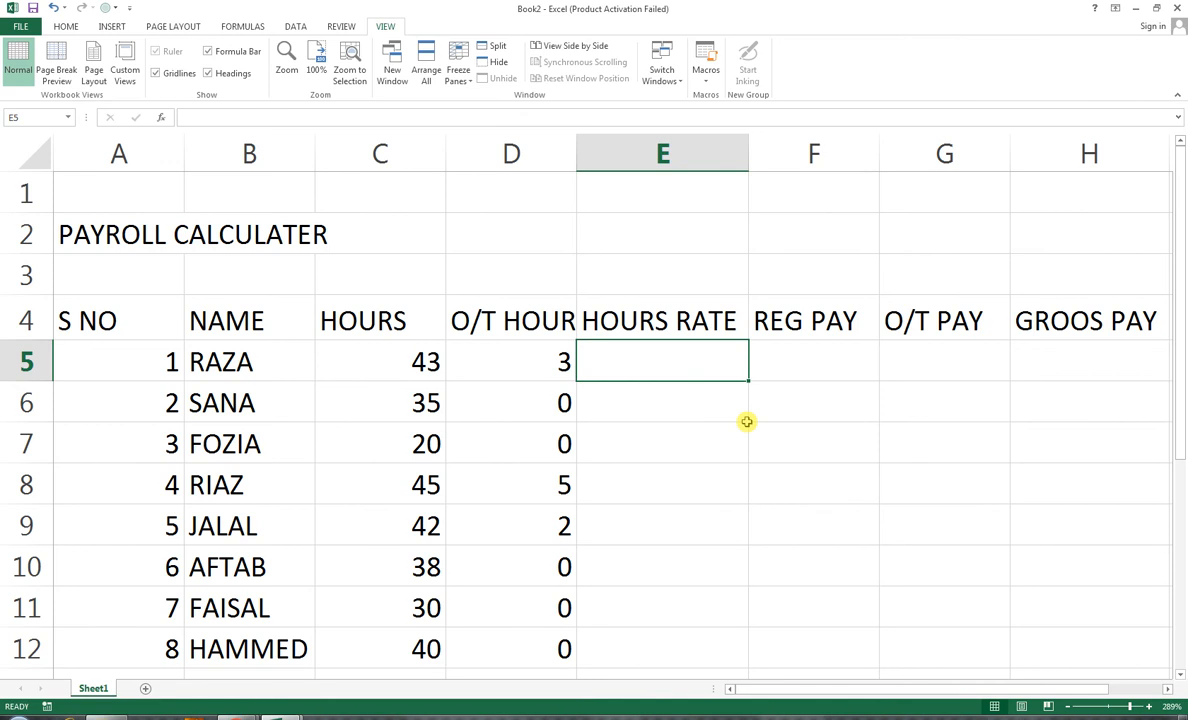
pyautogui.write('25')
pyautogui.press('Return')
pyautogui.write('30')
pyautogui.press('Return')
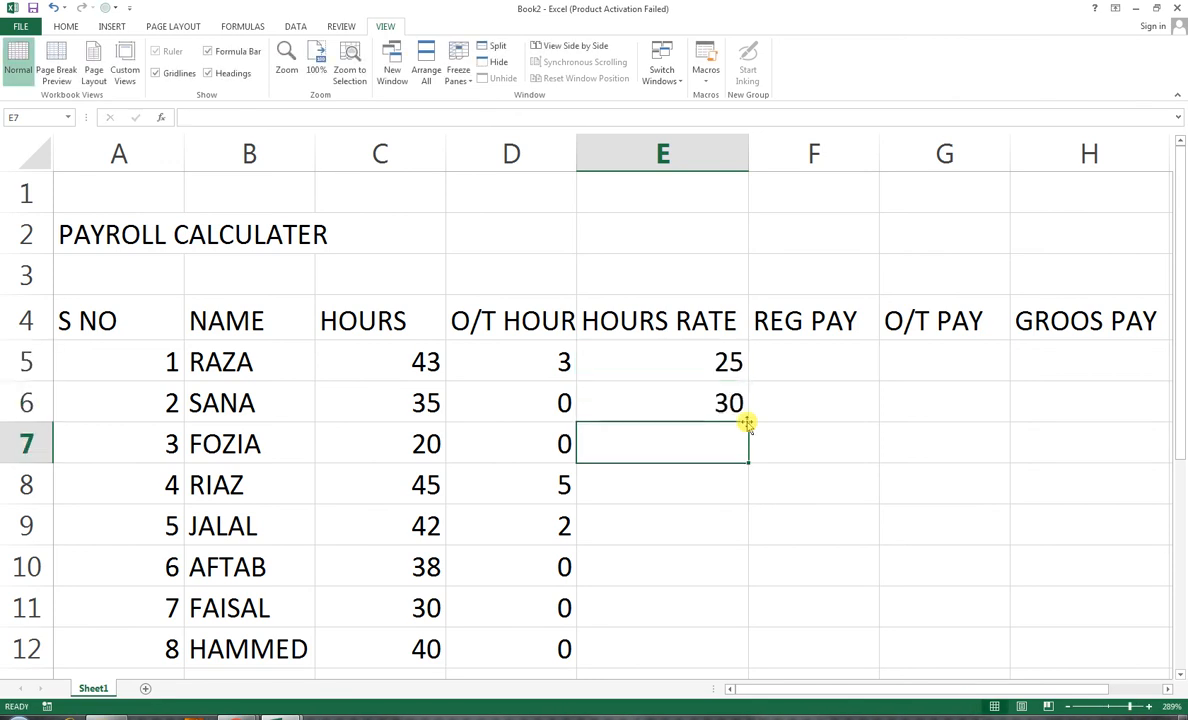
pyautogui.write('40')
pyautogui.press('Return')
pyautogui.write('50')
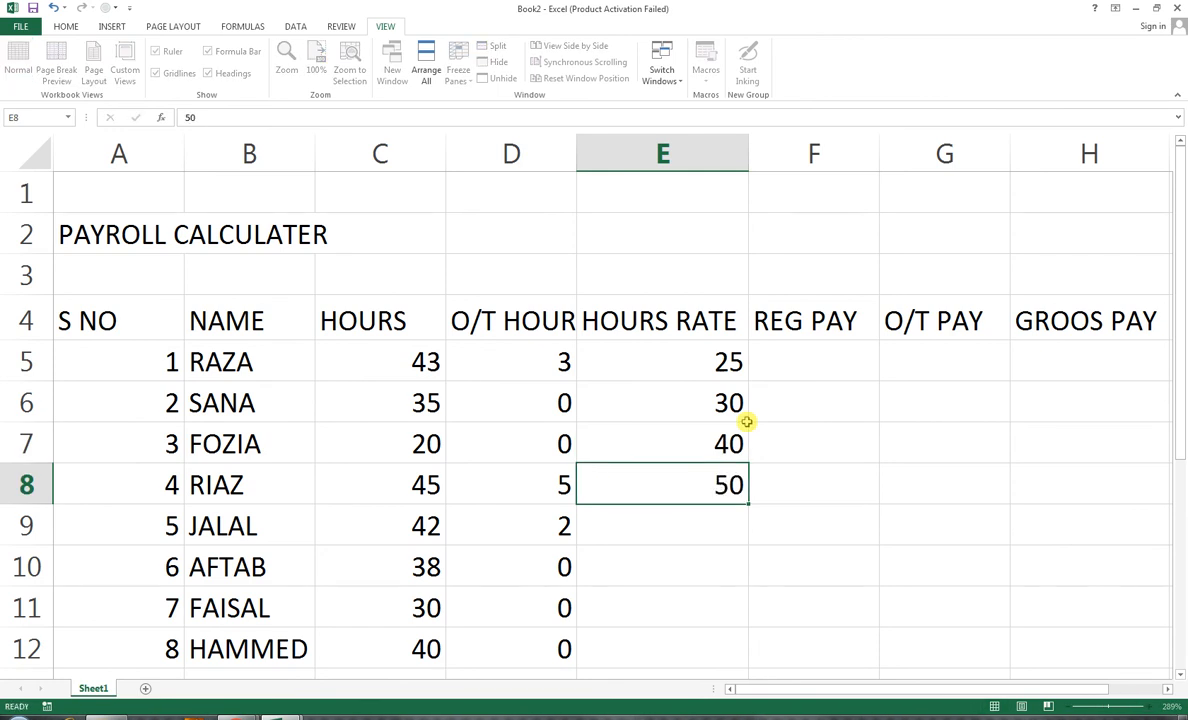
pyautogui.press('Return')
# Enter the hourly rates 20, 15, 10 and 35 in cells E9 to E12.
pyautogui.write('20')
pyautogui.press('Return')
pyautogui.write('15')
pyautogui.press('Return')
pyautogui.write('10')
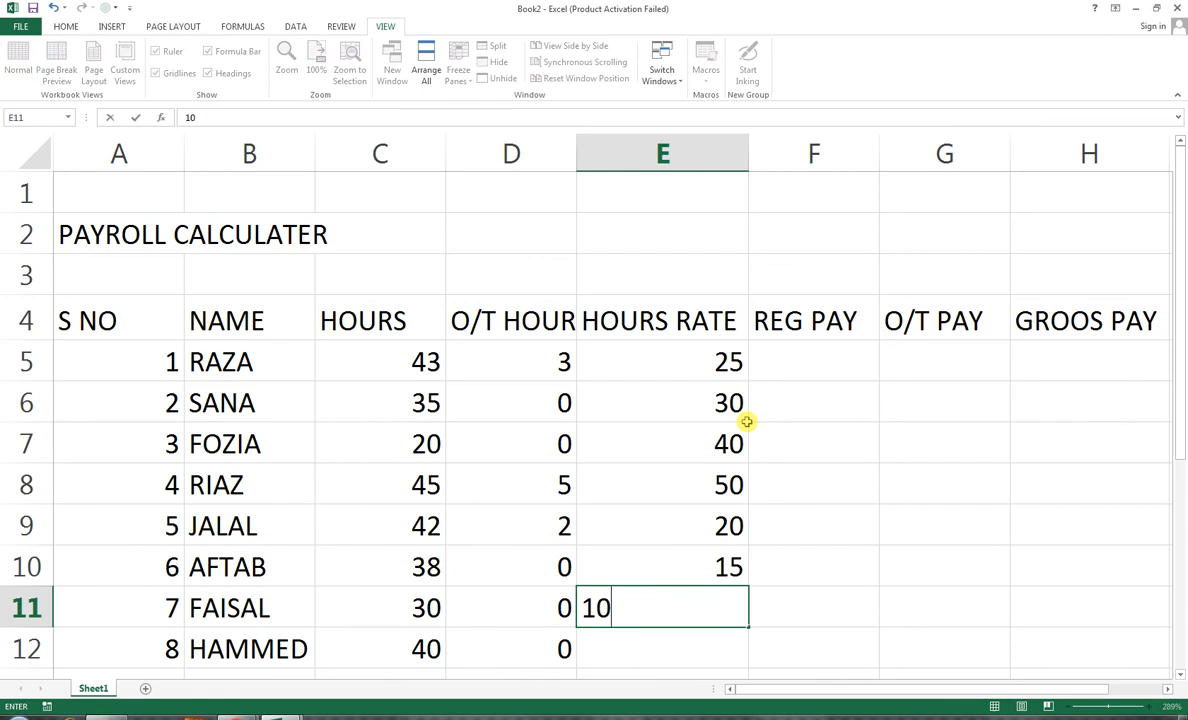
pyautogui.press('Return')
pyautogui.write('35')
pyautogui.press('Tab')
# Calculate the regular pay in cell F5 with =E5*C5 and fill the formula down to F12.
pyautogui.click(757, 365)
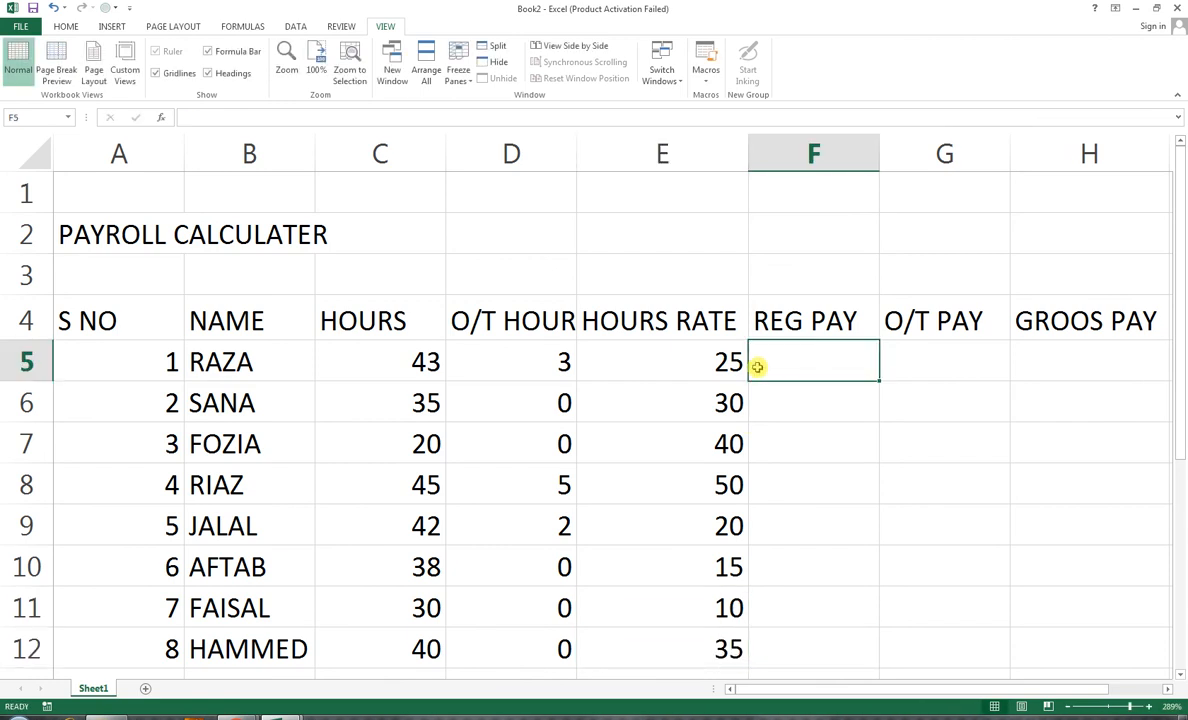
pyautogui.write('=')
pyautogui.press('Left')
pyautogui.write('*')
pyautogui.press('Left')
pyautogui.press('Left')
pyautogui.press('Left')
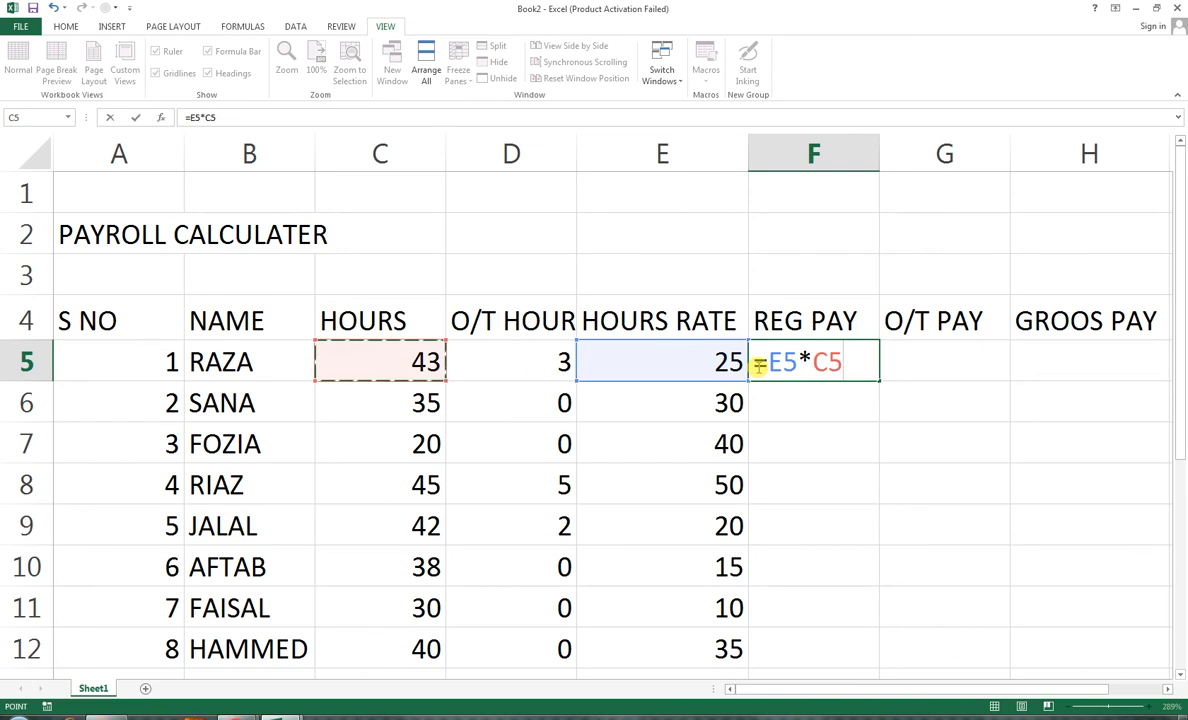
pyautogui.press('Return')
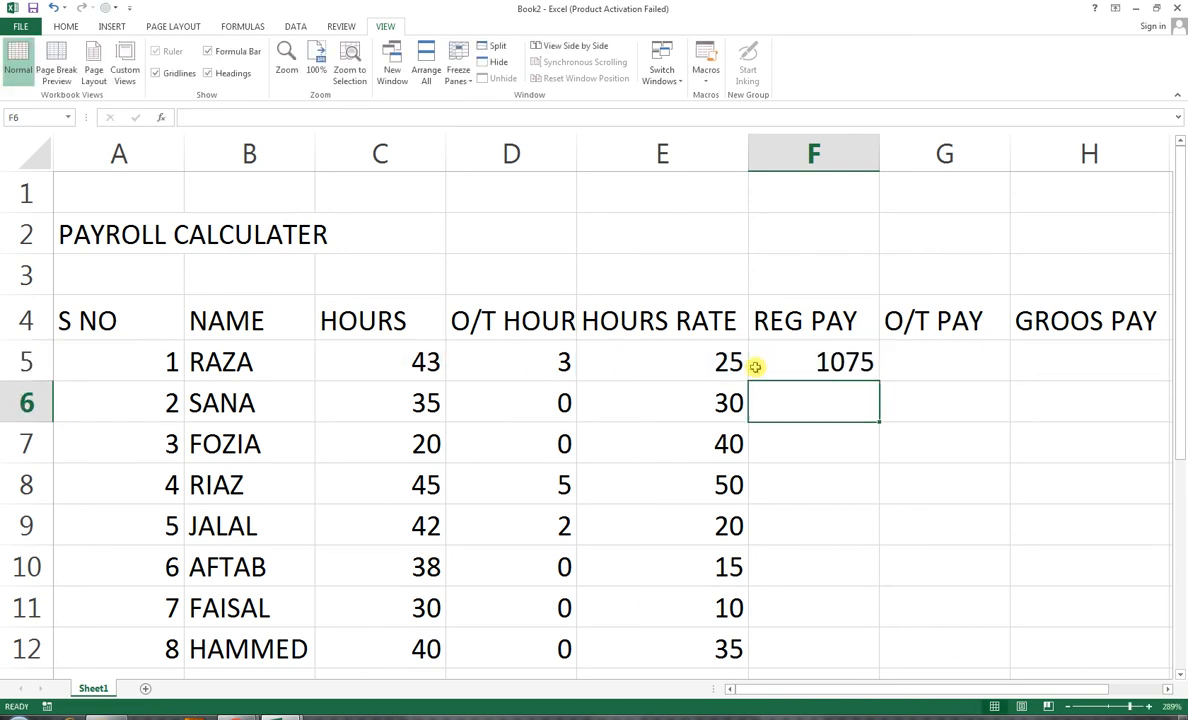
pyautogui.click(814, 364)
pyautogui.moveTo(878, 382); pyautogui.dragTo(867, 660)
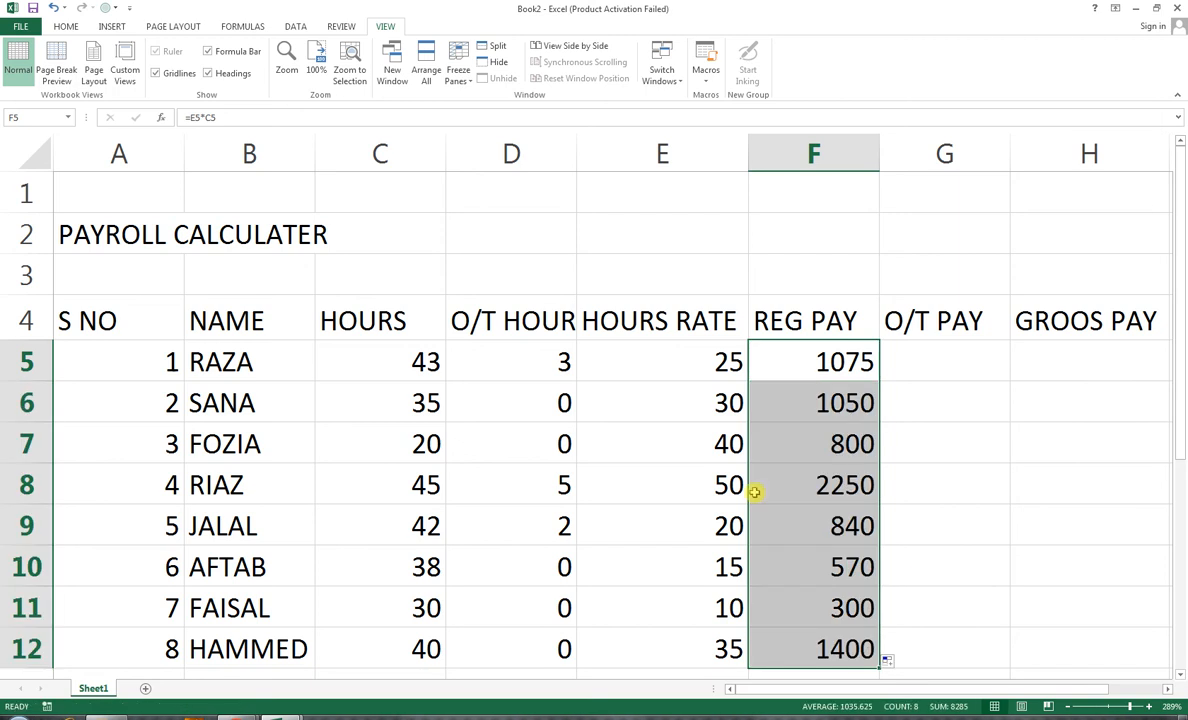
# Calculate the overtime pay in cell G5 with =D5*(2*E5) and fill the formula down to G12.
pyautogui.click(947, 356)
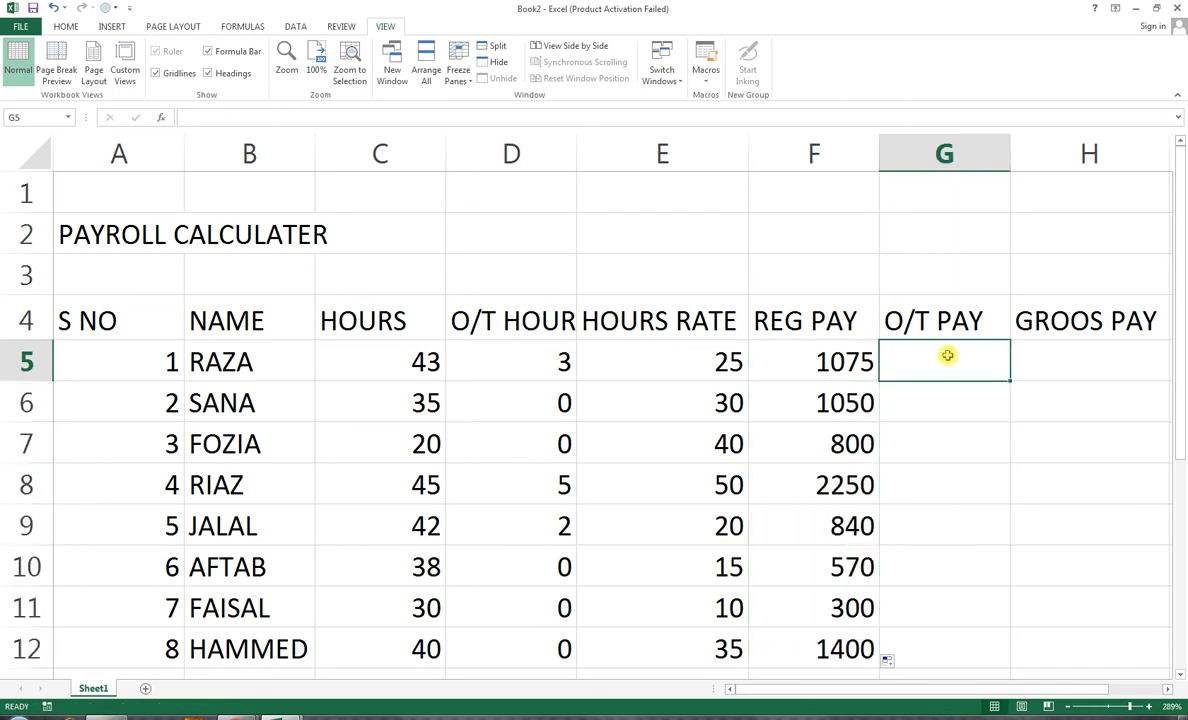
pyautogui.write('=')
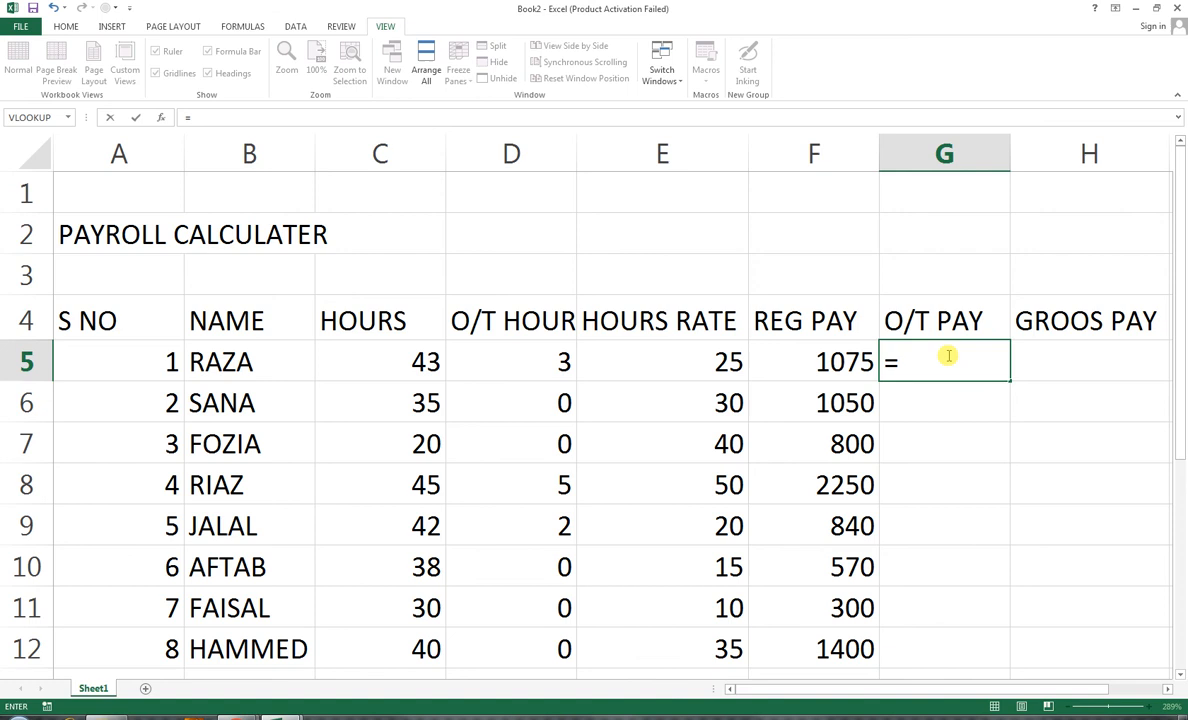
pyautogui.click(516, 360)
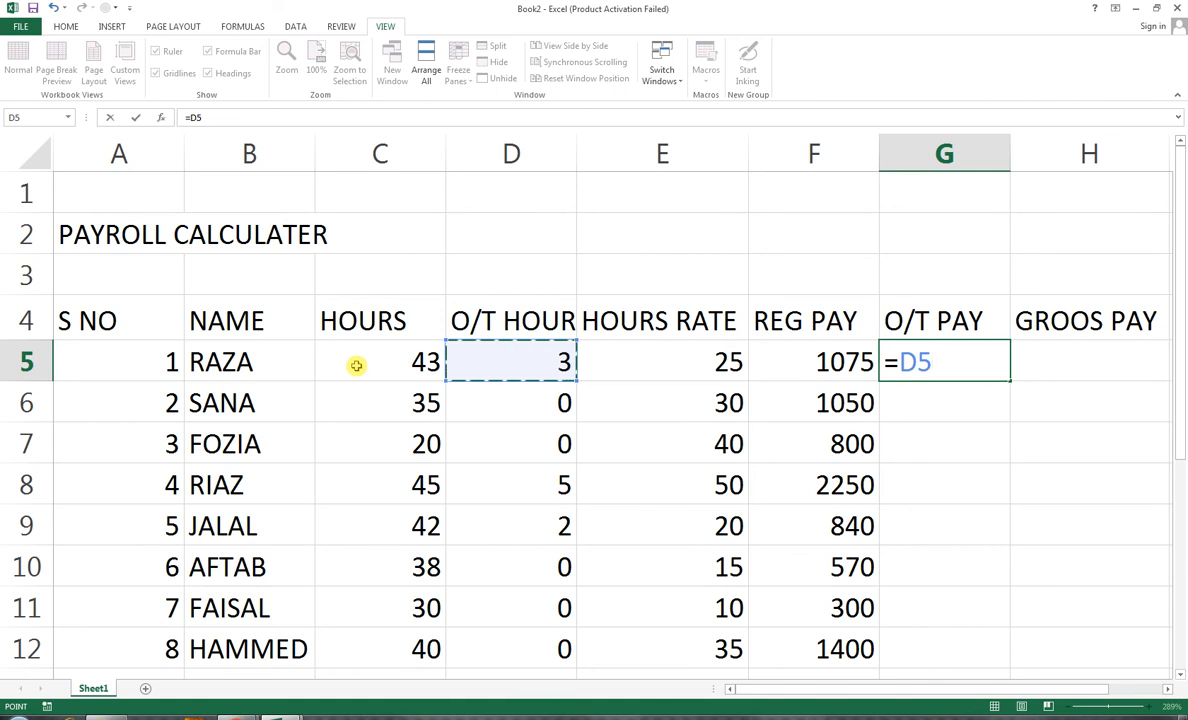
pyautogui.write('*')
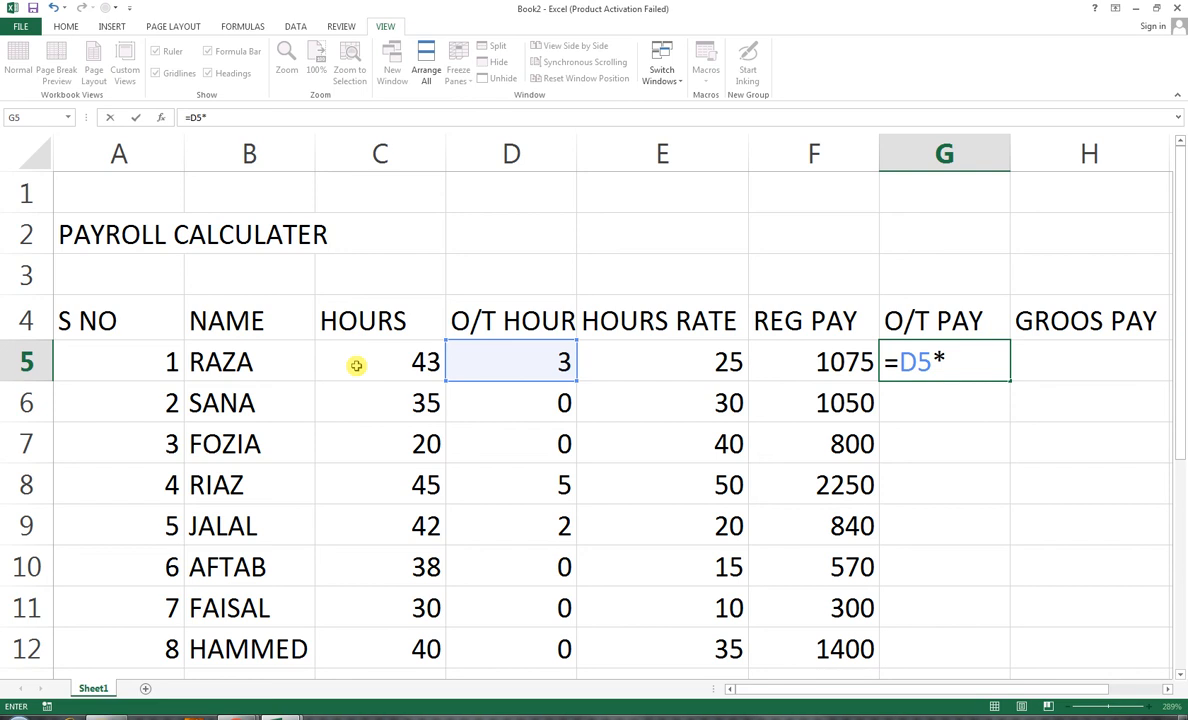
pyautogui.write('(2')
pyautogui.write('*')
pyautogui.press('Left')
pyautogui.press('Left')
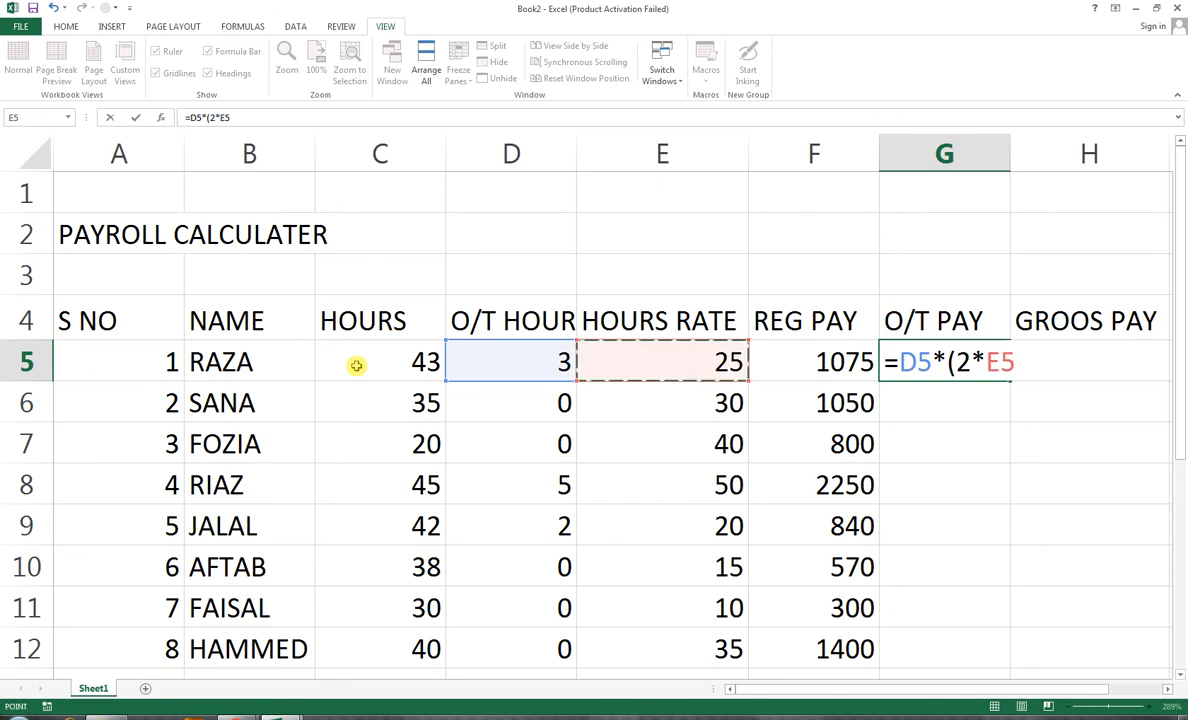
pyautogui.write(')')
pyautogui.press('Return')
pyautogui.click(927, 366)
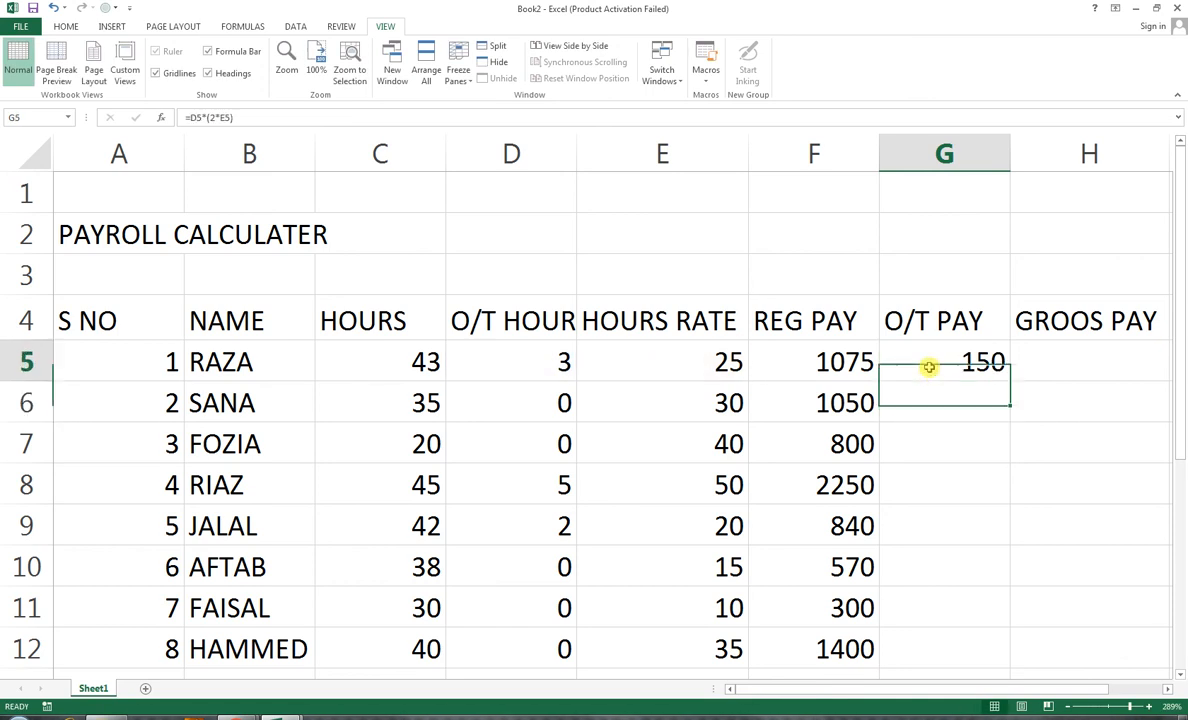
pyautogui.moveTo(1010, 380); pyautogui.dragTo(757, 581)
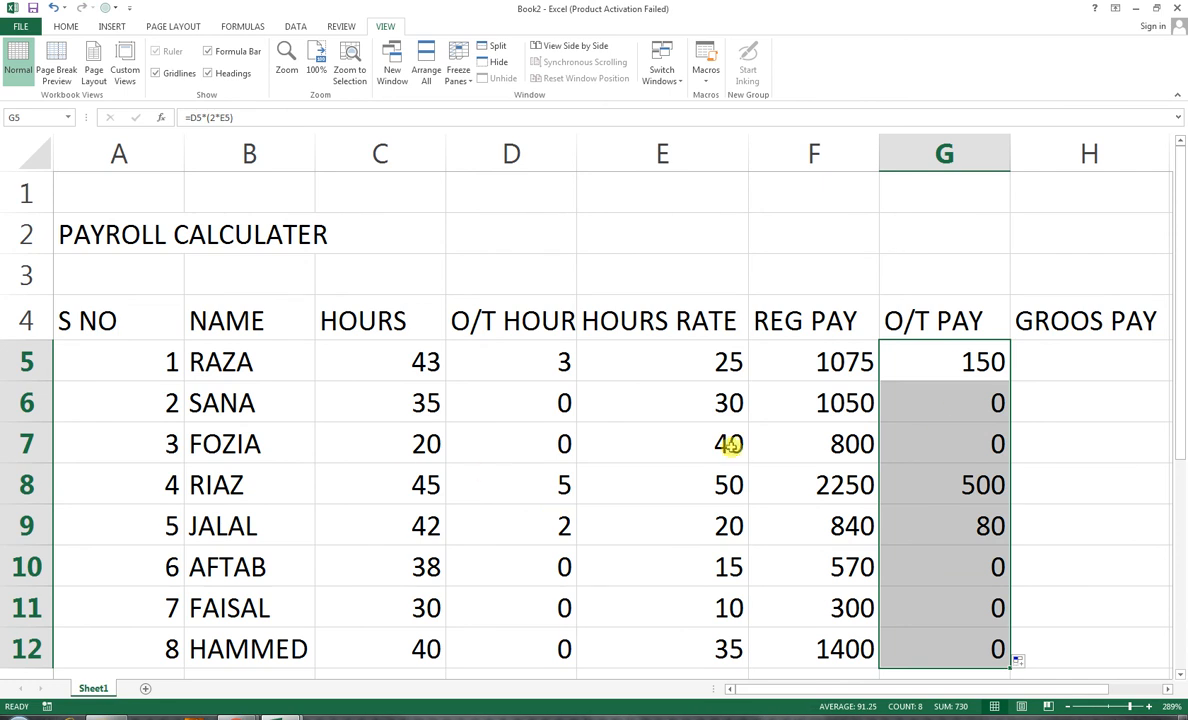
# Correct the misspelled heading in cell H4 to GROSS PAY.
pyautogui.click(1044, 368)
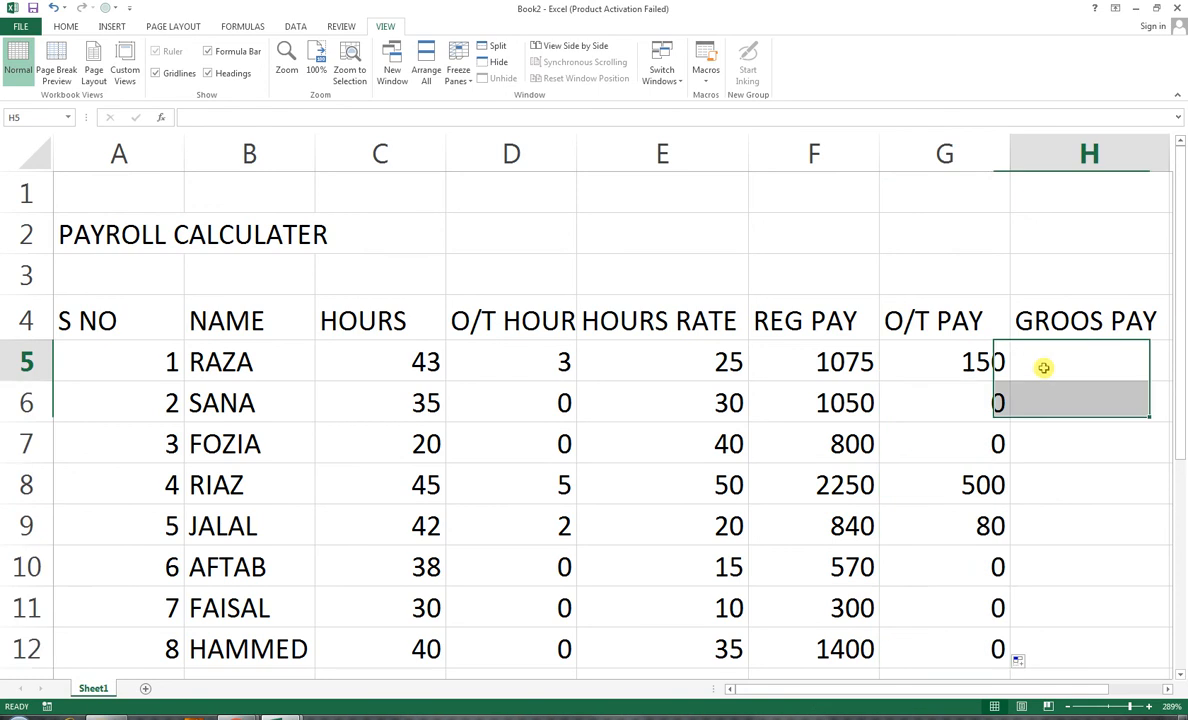
pyautogui.click(1053, 323)
pyautogui.doubleClick(1087, 321)
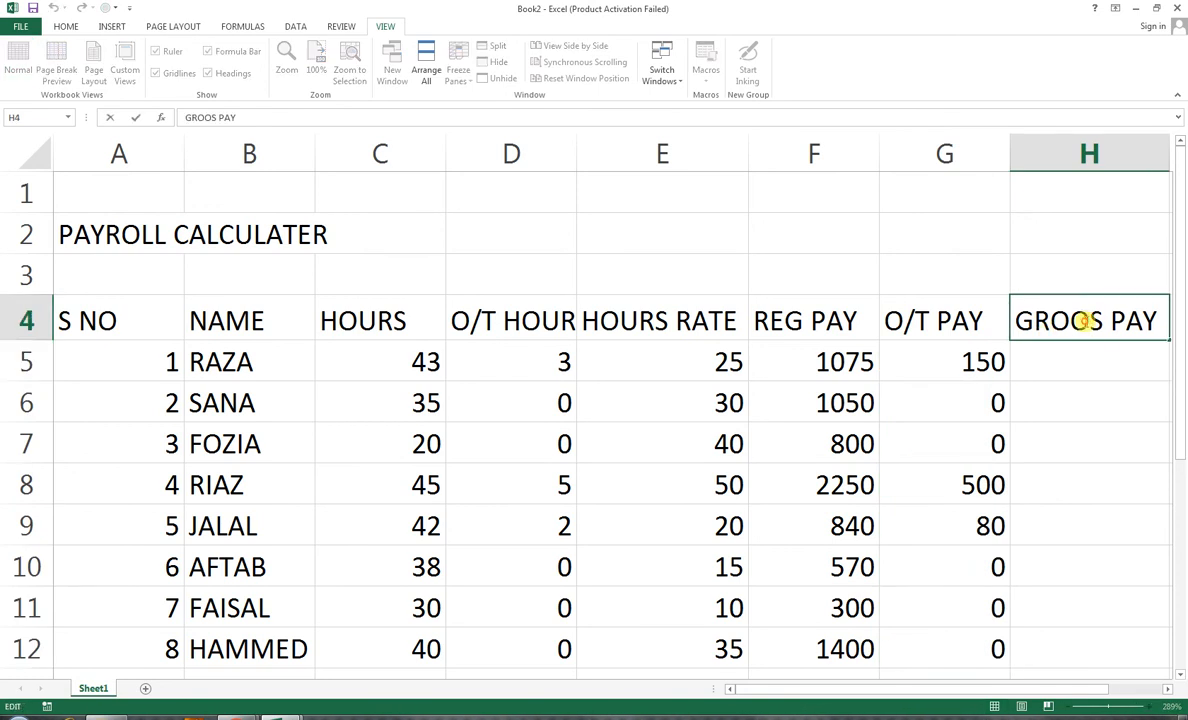
pyautogui.press('BackSpace')
pyautogui.write('S')
pyautogui.click(1100, 408)
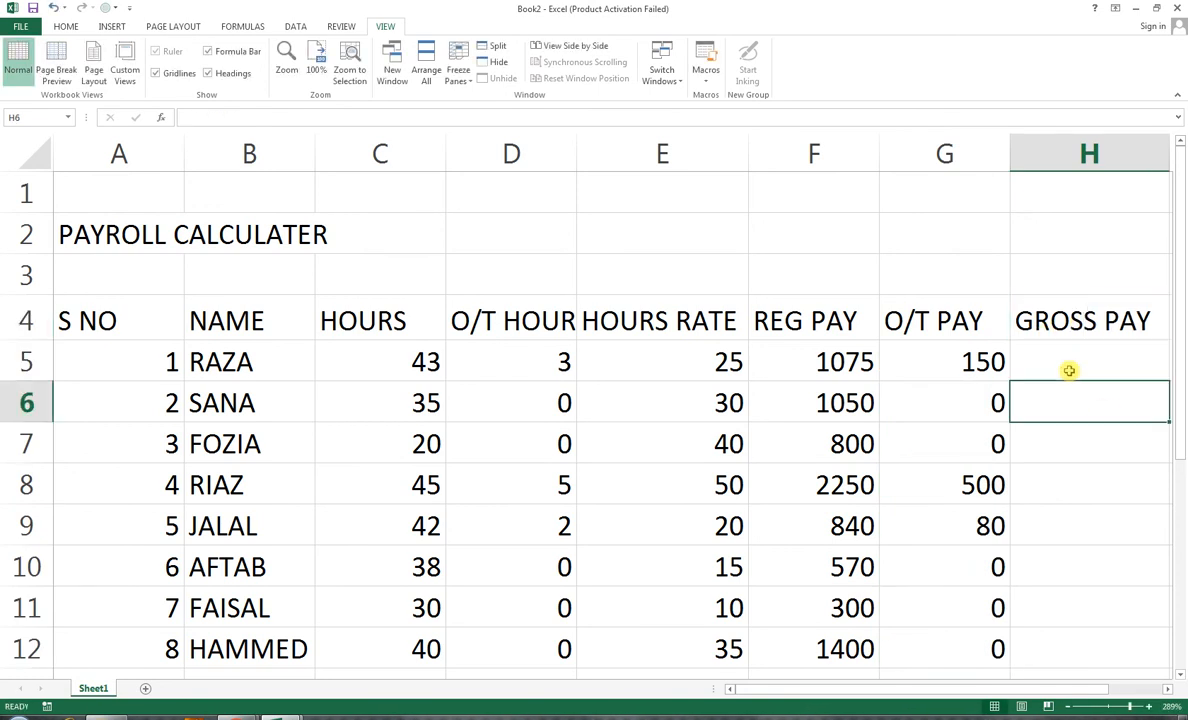
# Enter the gross pay formula =G5*D5 in cell H5 and fill it down to H12.
pyautogui.click(1061, 358)
pyautogui.write('=')
pyautogui.press('Left')
pyautogui.write('*')
pyautogui.press('Left')
pyautogui.press('Left')
pyautogui.press('Left')
pyautogui.press('Left')
pyautogui.press('Return')
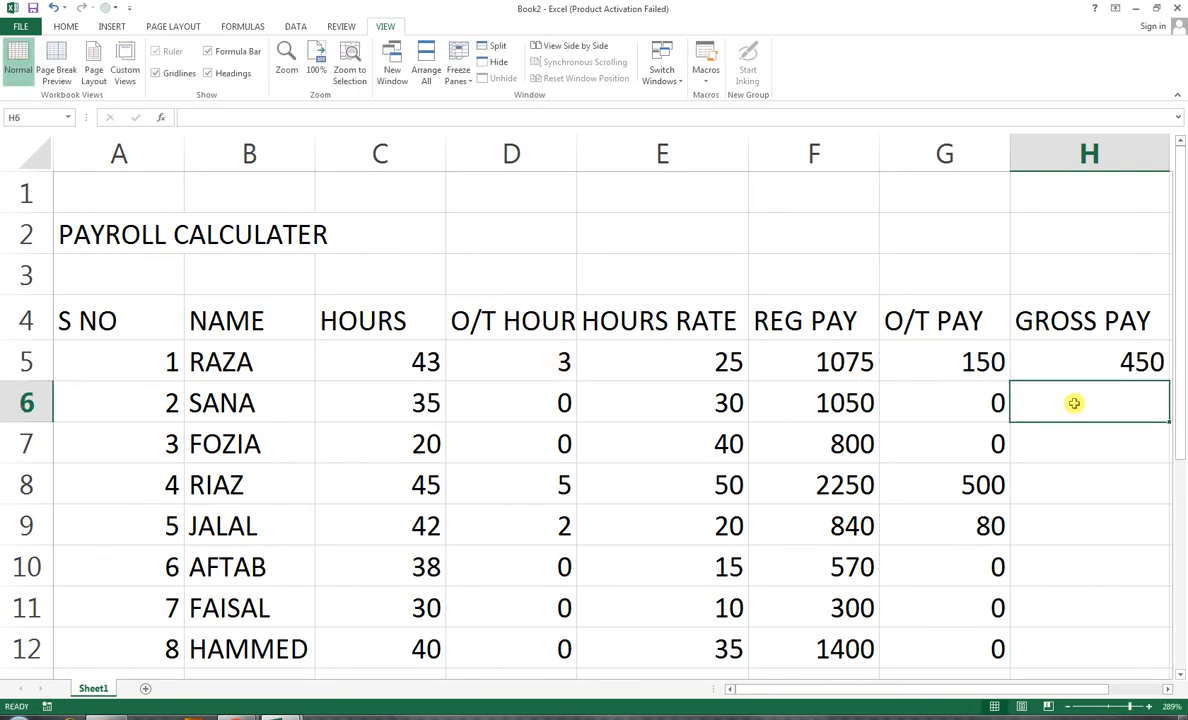
pyautogui.click(1113, 364)
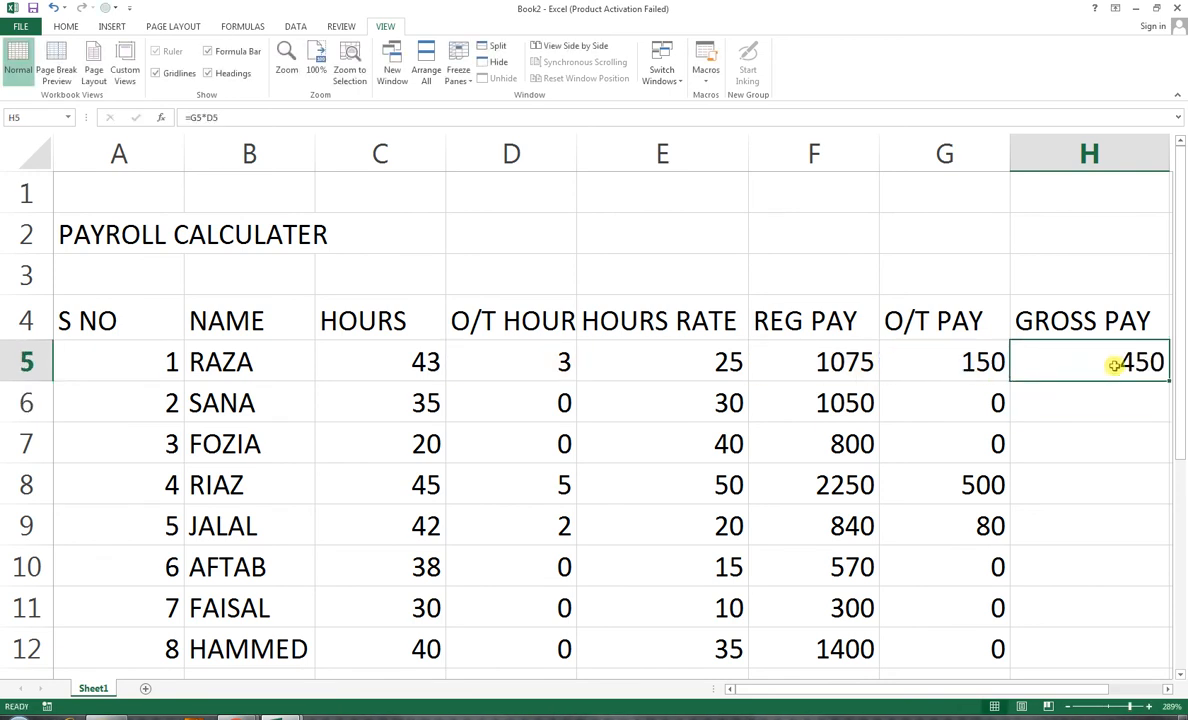
pyautogui.doubleClick(1167, 380)
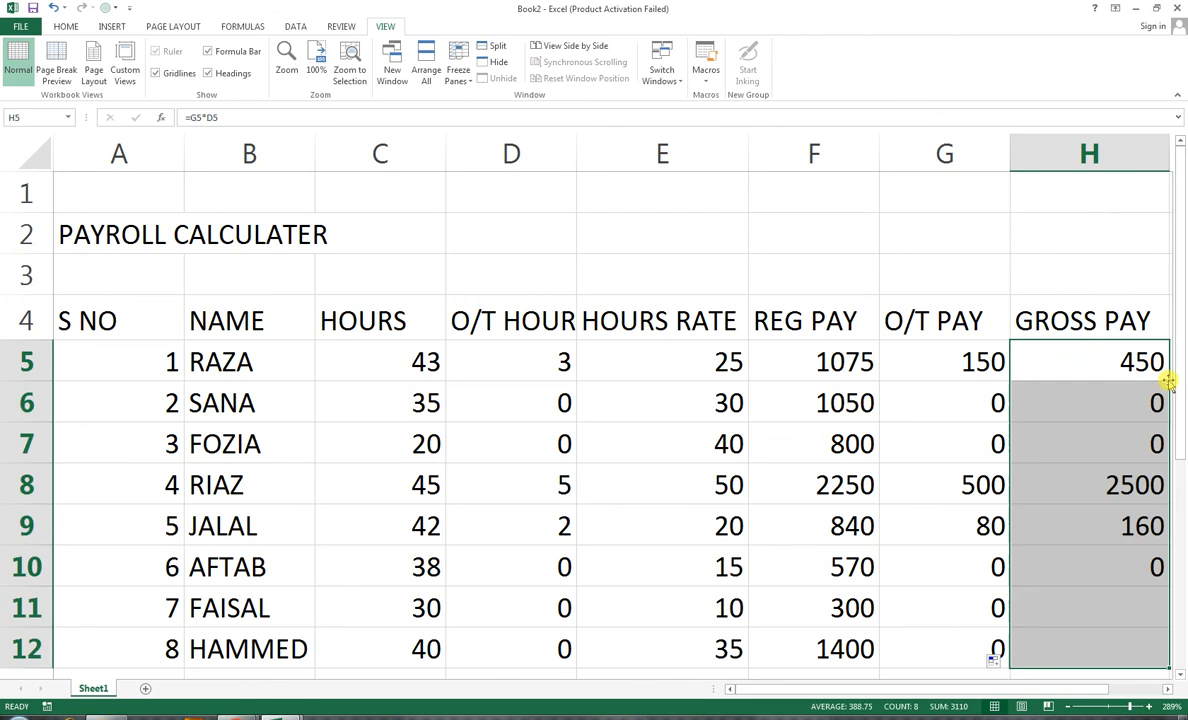
# Add the heading NET PAY in cell I4 beside the gross pay heading.
pyautogui.click(1049, 357)
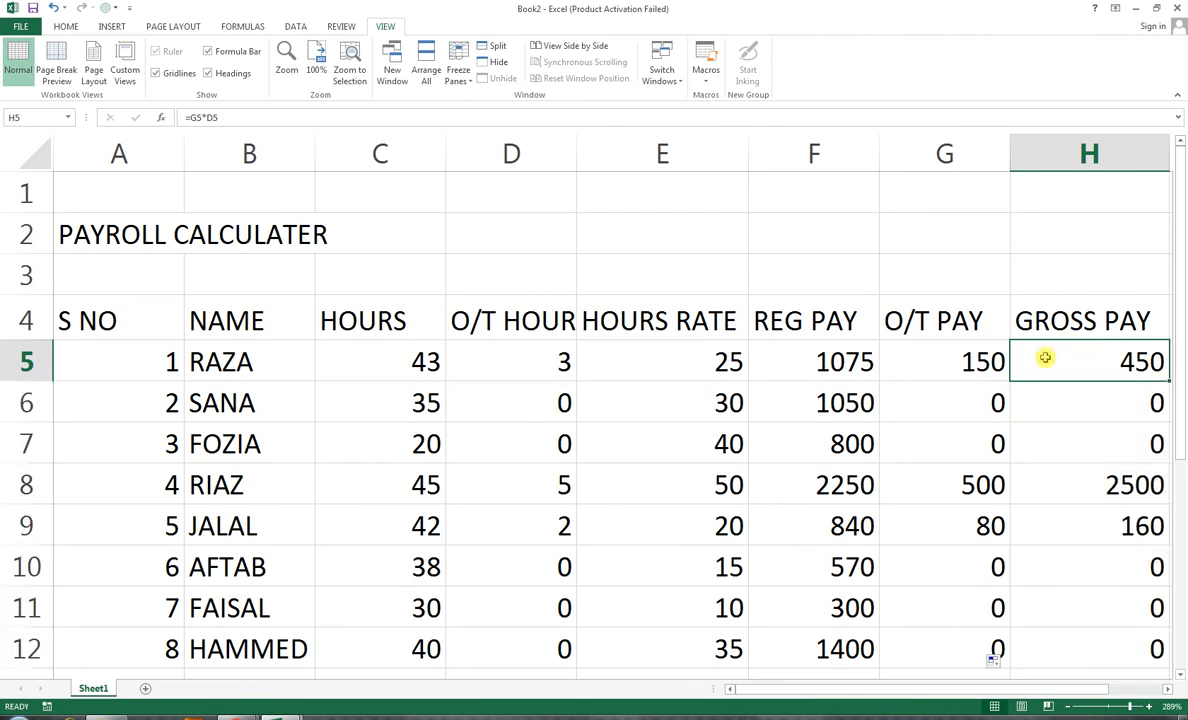
pyautogui.press('Right')
pyautogui.press('Up')
pyautogui.write('NET PAY')
pyautogui.press('Return')
# Calculate the net pay in cell I5 with =H5+F5 and fill the formula down to I12.
pyautogui.write('=')
pyautogui.press('Left')
pyautogui.write('+')
pyautogui.press('Left')
pyautogui.press('Left')
pyautogui.press('Left')
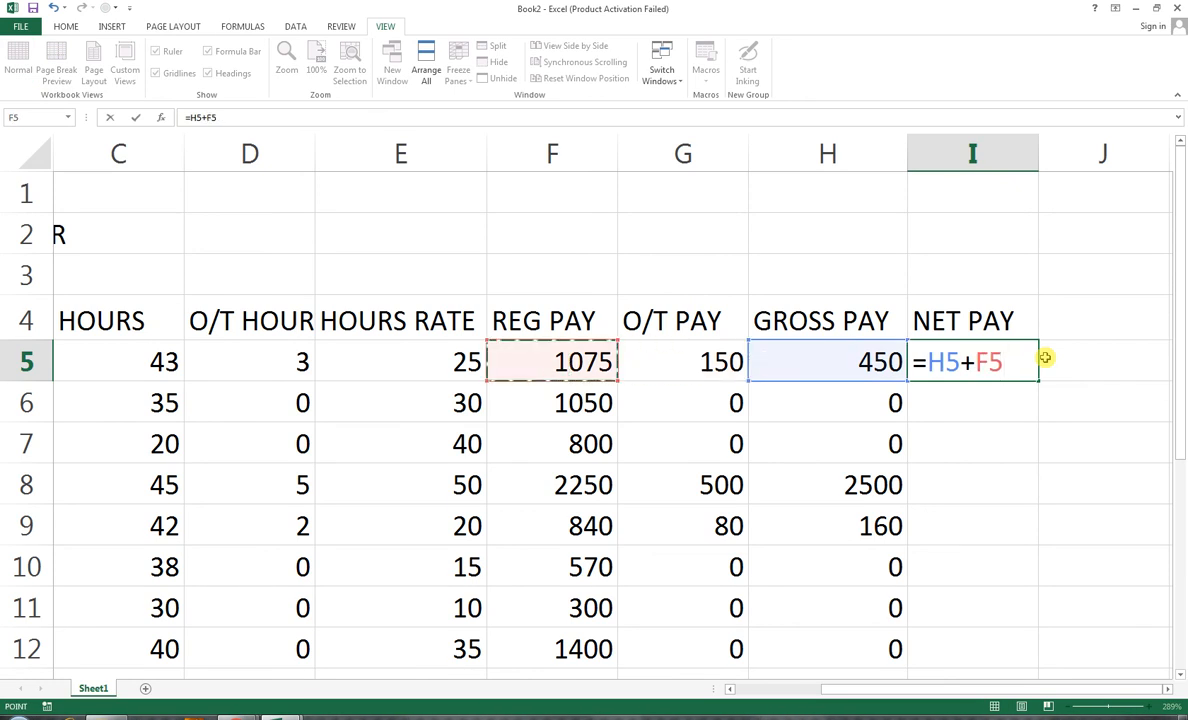
pyautogui.press('Return')
pyautogui.press('Up')
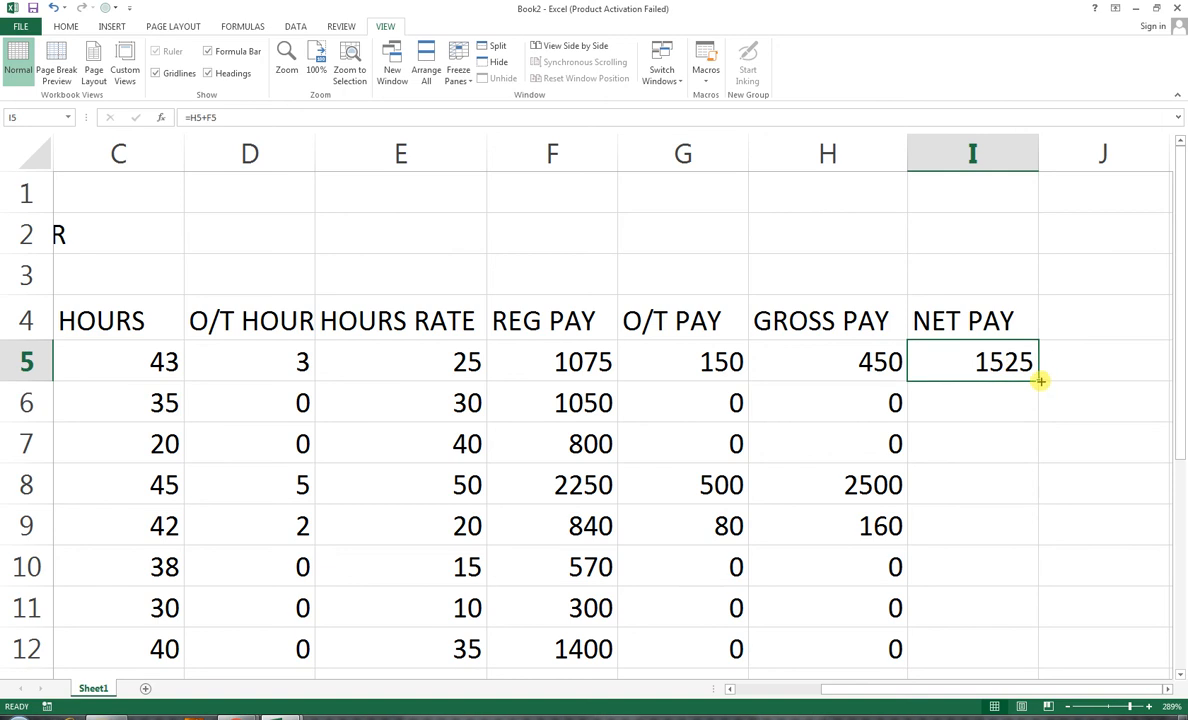
pyautogui.doubleClick(1040, 381)
# Center the contents of the payroll table A4:I12 horizontally.
pyautogui.moveTo(990, 325); pyautogui.dragTo(37, 652)
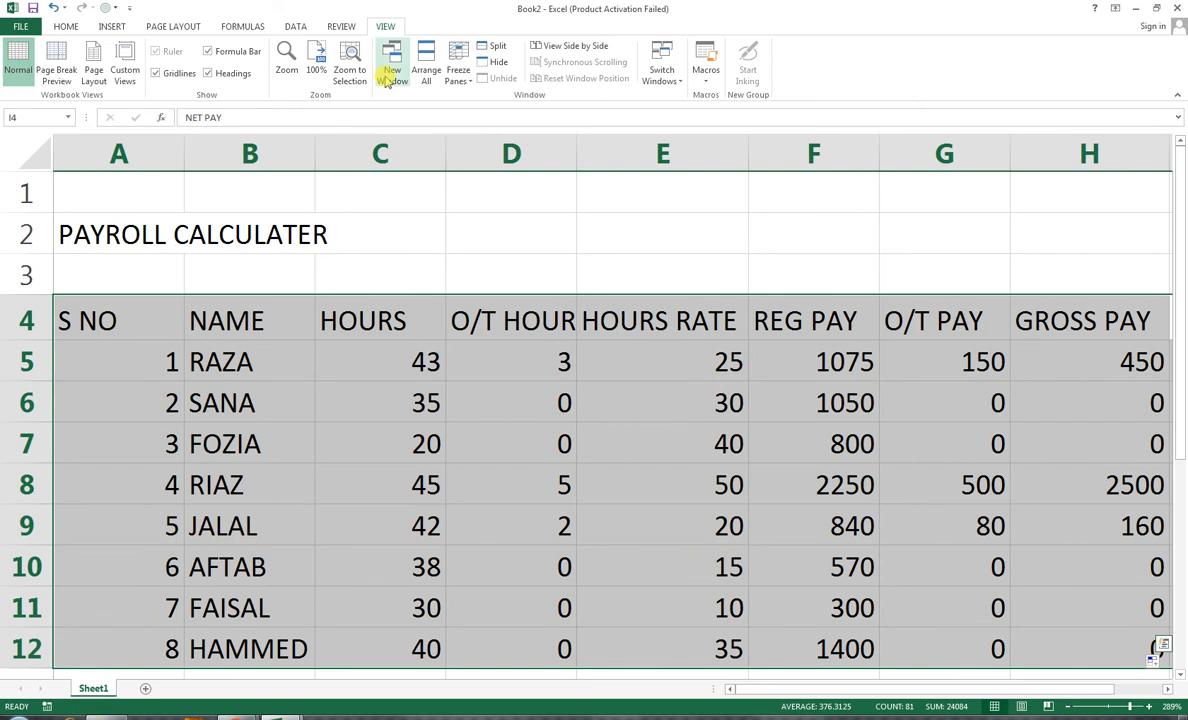
pyautogui.click(348, 72)
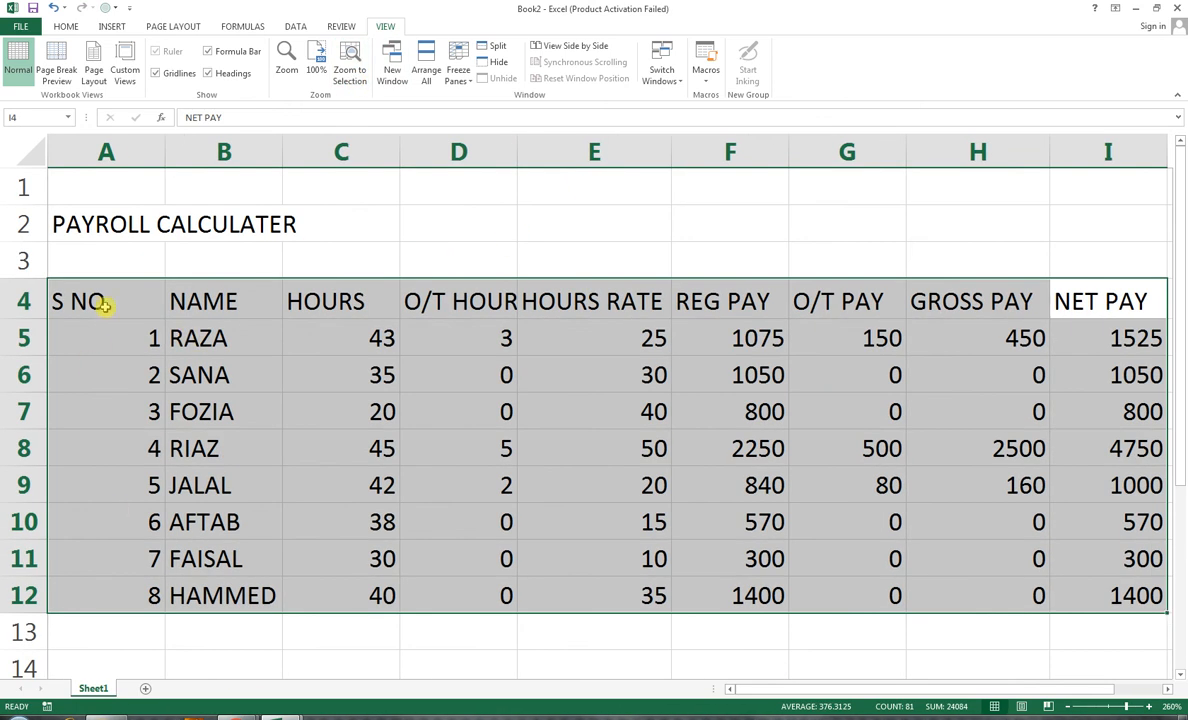
pyautogui.click(65, 27)
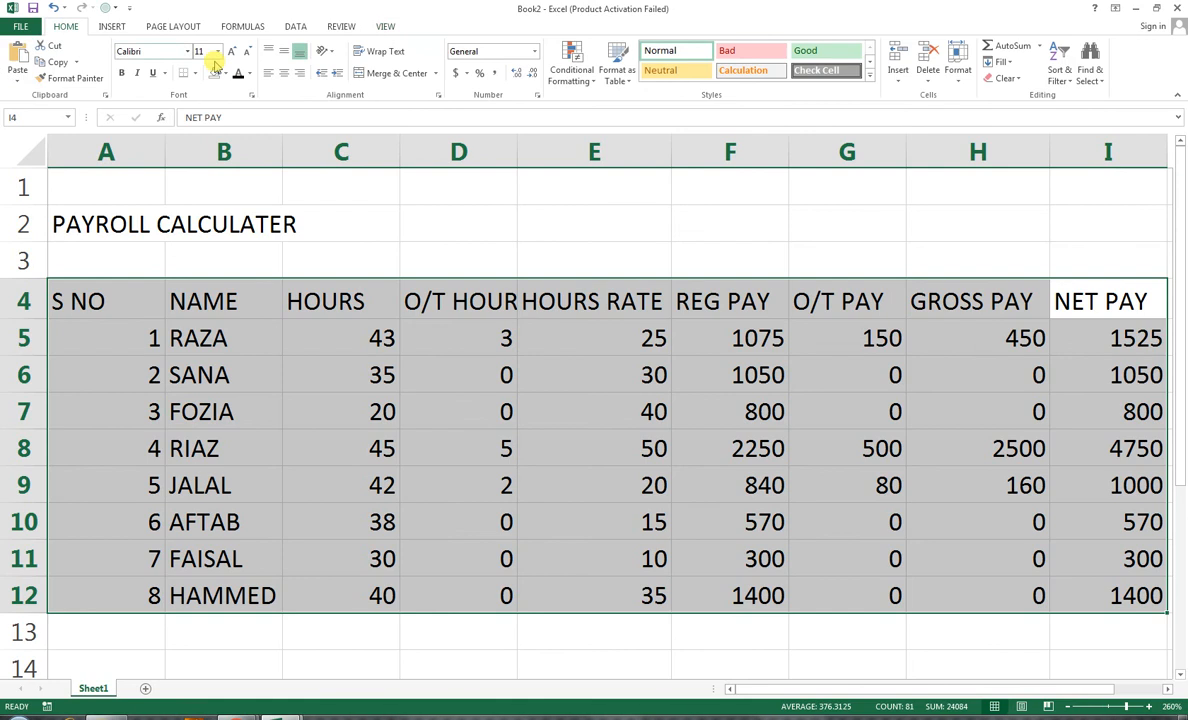
pyautogui.click(285, 76)
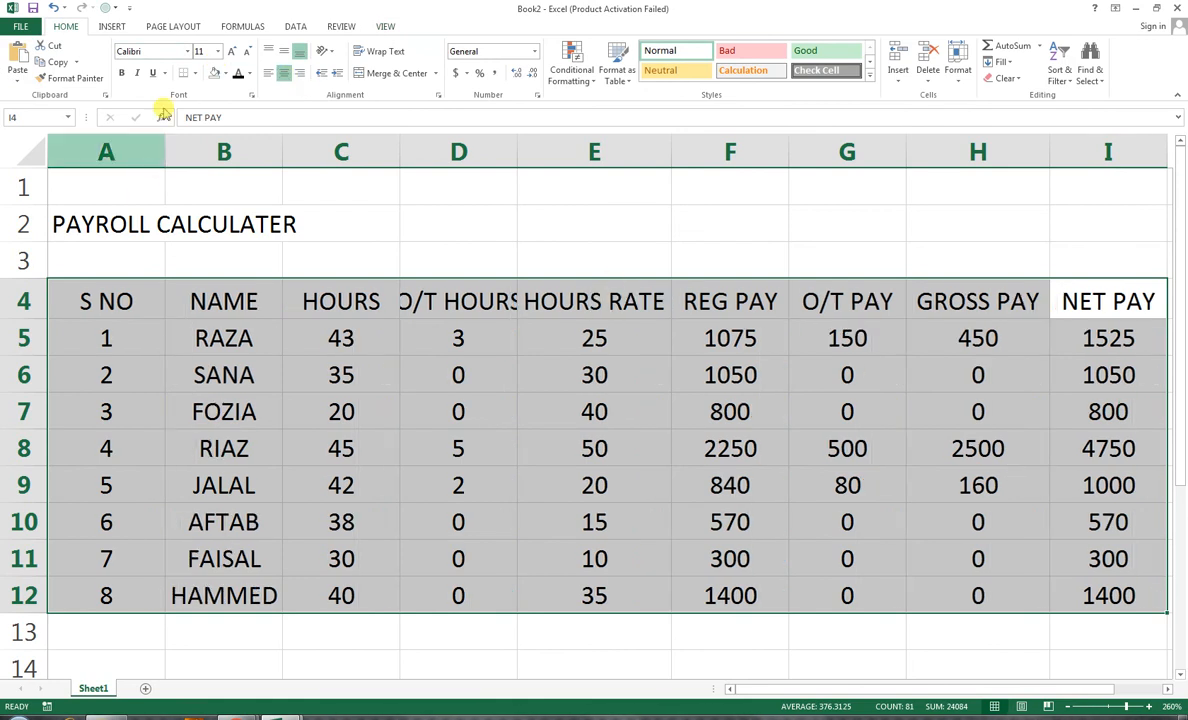
# Apply All Borders to the payroll table A4:I12.
pyautogui.click(193, 74)
pyautogui.click(222, 214)
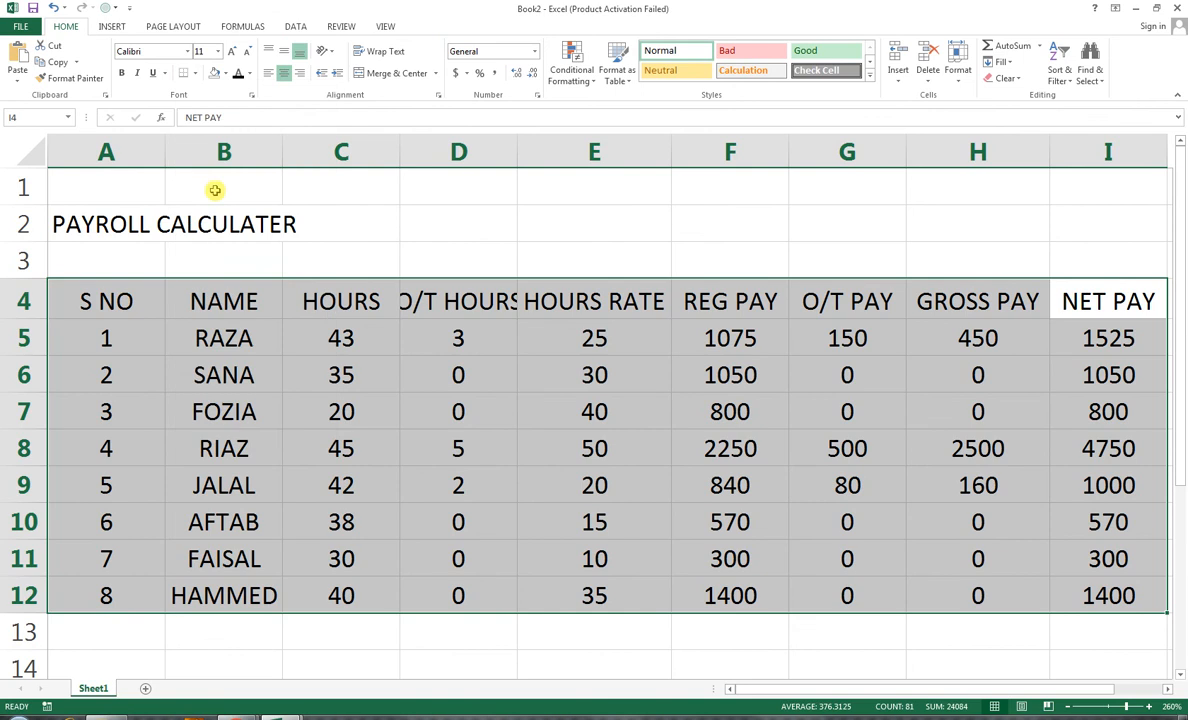
pyautogui.click(197, 75)
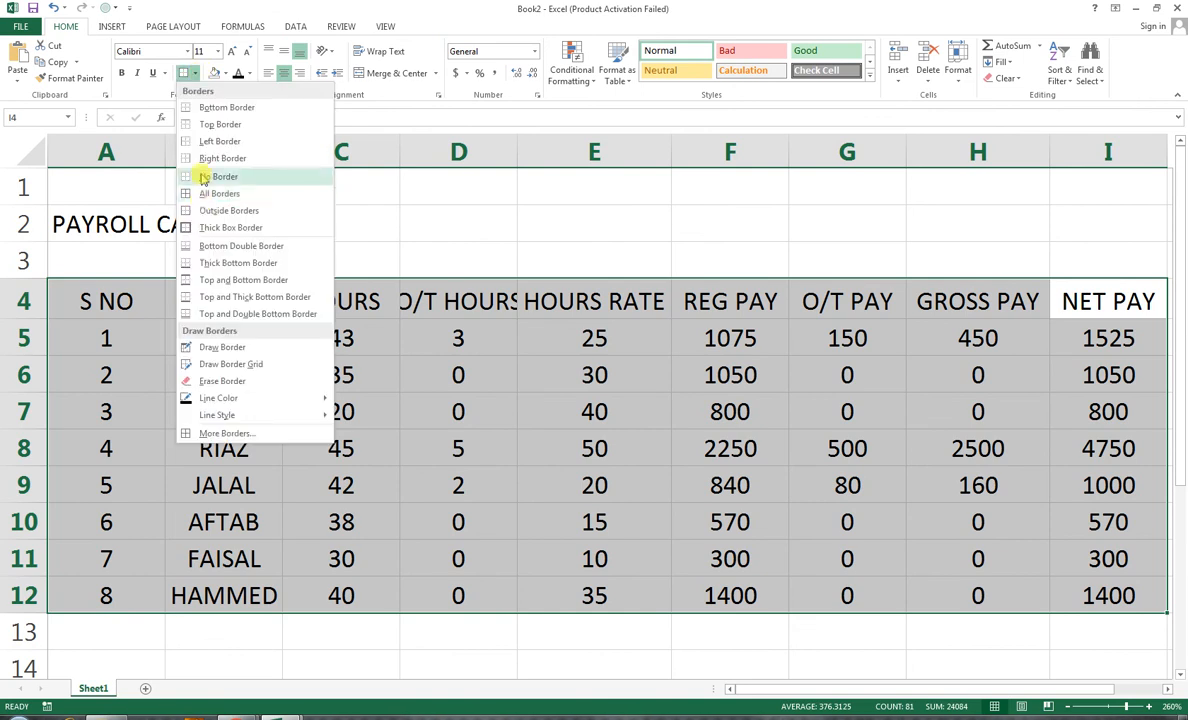
pyautogui.click(188, 194)
pyautogui.click(341, 374)
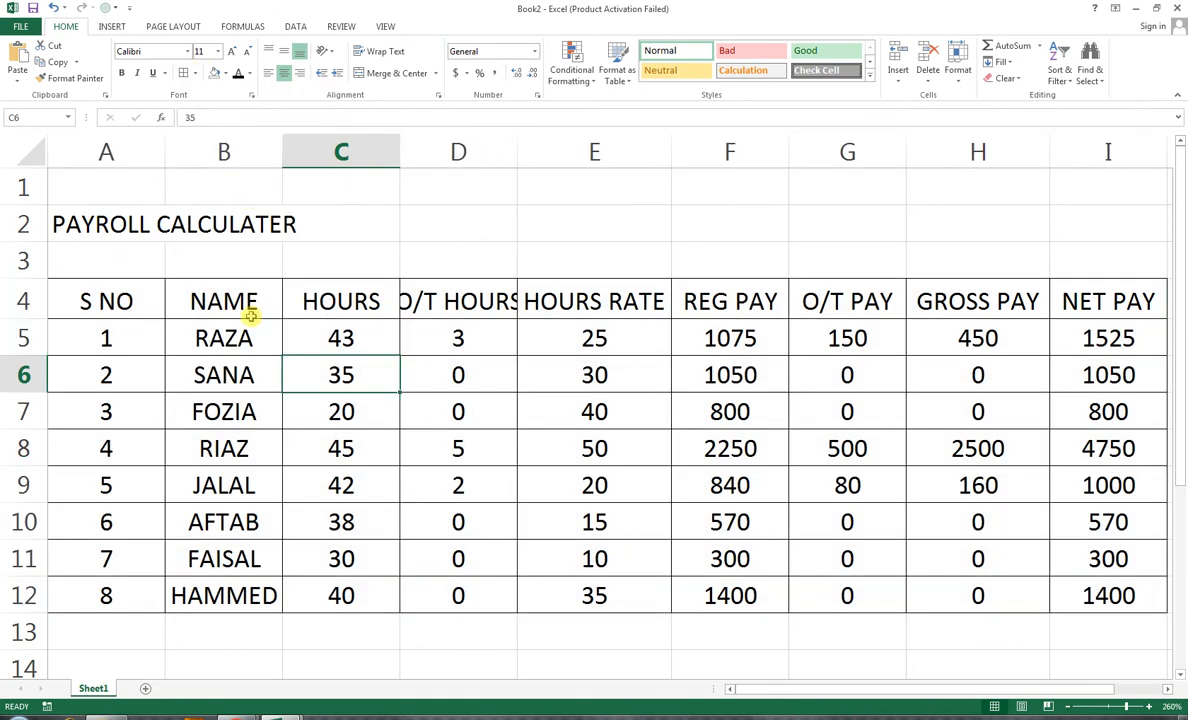
# Widen column D to fit the O/T HOURS heading and slightly narrow column A.
pyautogui.doubleClick(517, 145)
pyautogui.moveTo(1093, 301); pyautogui.dragTo(95, 300)
pyautogui.moveTo(164, 152); pyautogui.dragTo(155, 153)
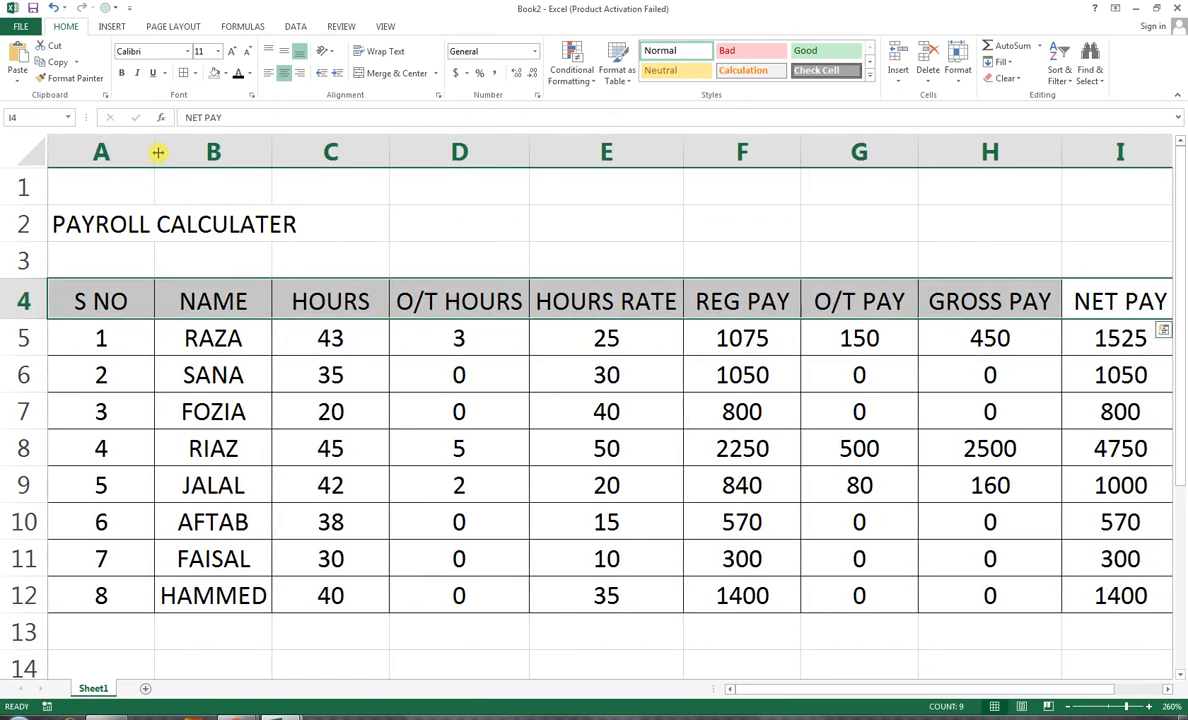
# Fill the heading row A4:I4 with black and set its font color to white.
pyautogui.click(225, 73)
pyautogui.click(226, 106)
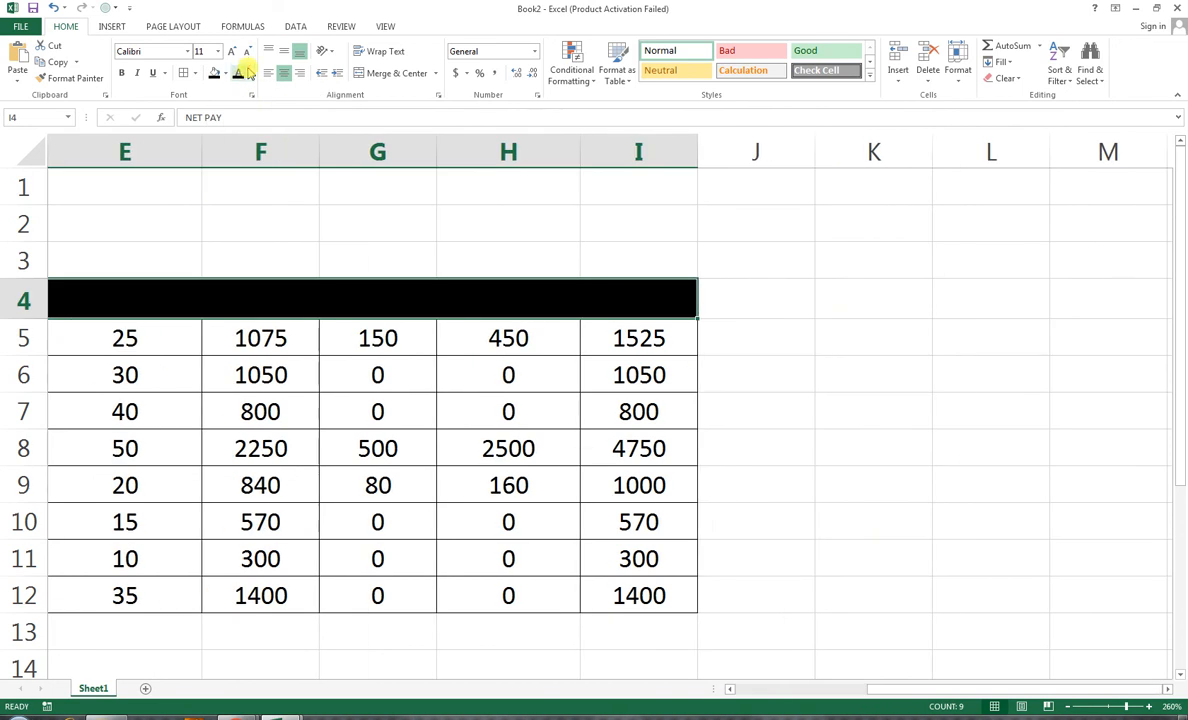
pyautogui.click(250, 75)
pyautogui.click(220, 108)
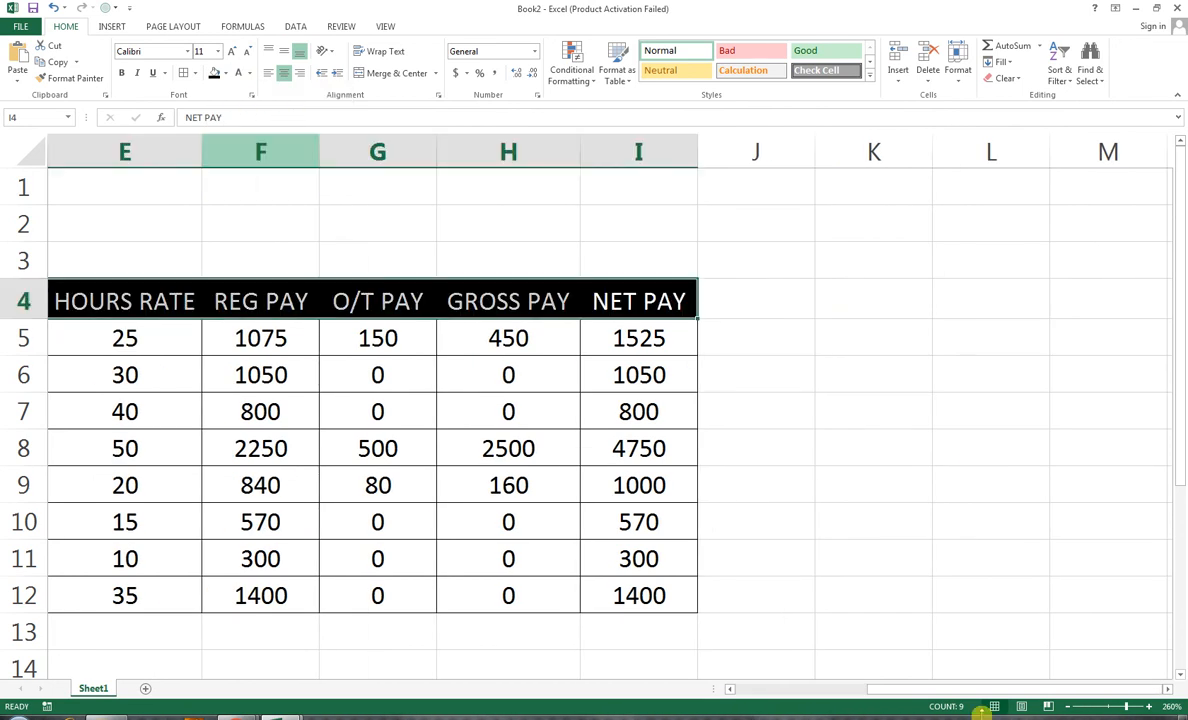
pyautogui.moveTo(907, 689); pyautogui.dragTo(788, 689)
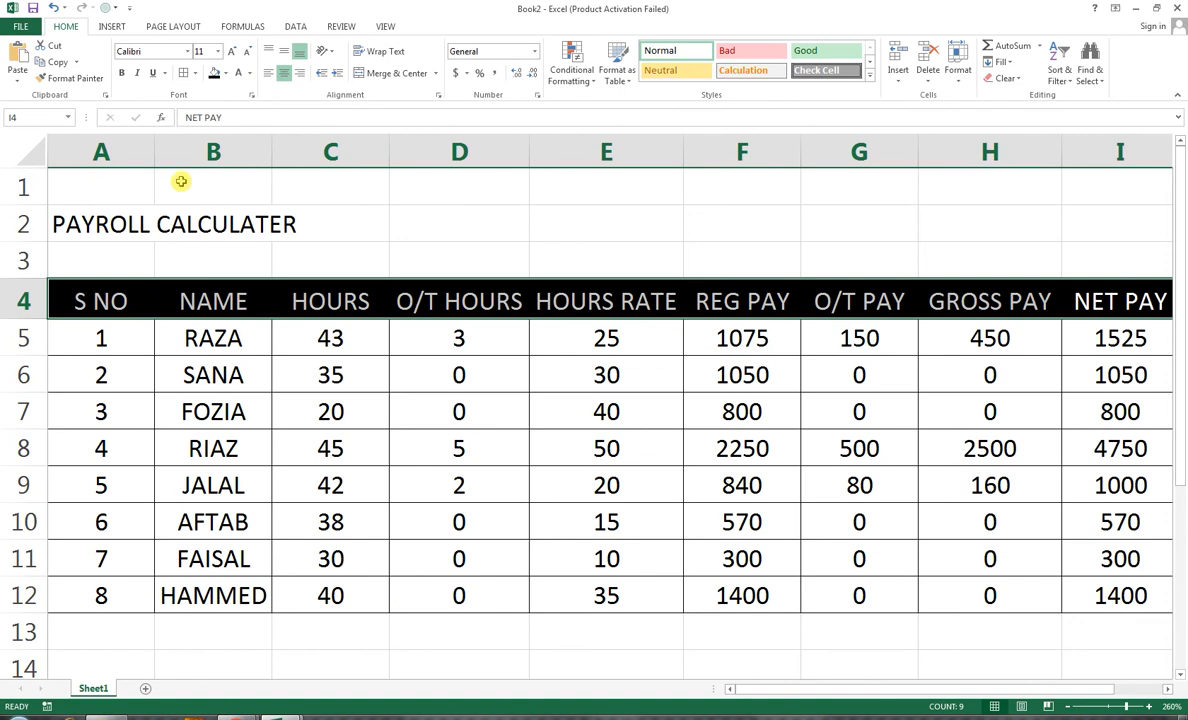
# Merge and center the PAYROLL CALCULATER title across A2:I2 and enlarge its font size to 36.
pyautogui.moveTo(81, 205); pyautogui.dragTo(1153, 222)
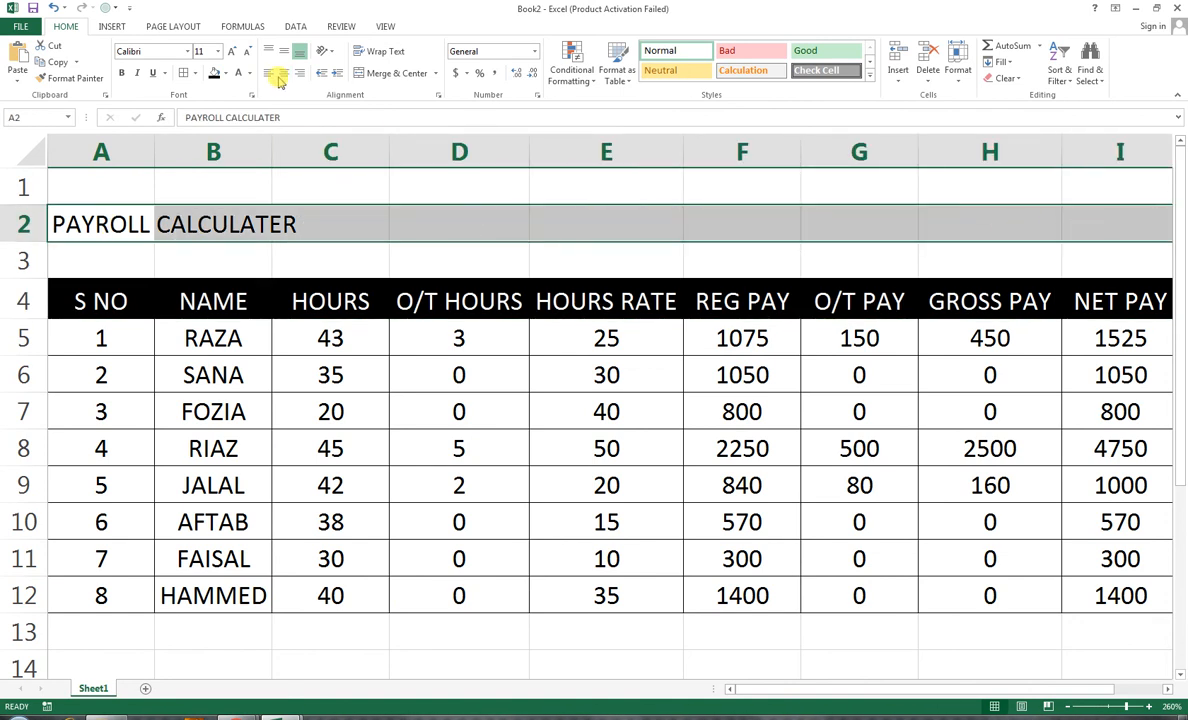
pyautogui.click(390, 73)
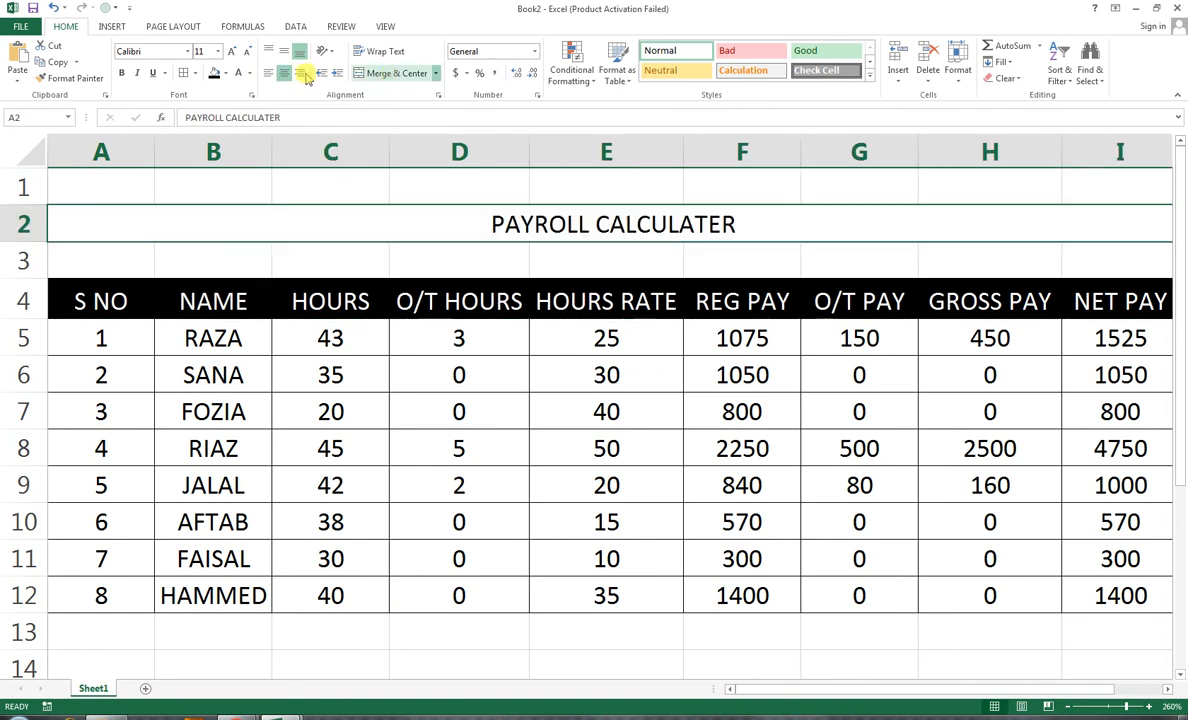
pyautogui.click(232, 51)
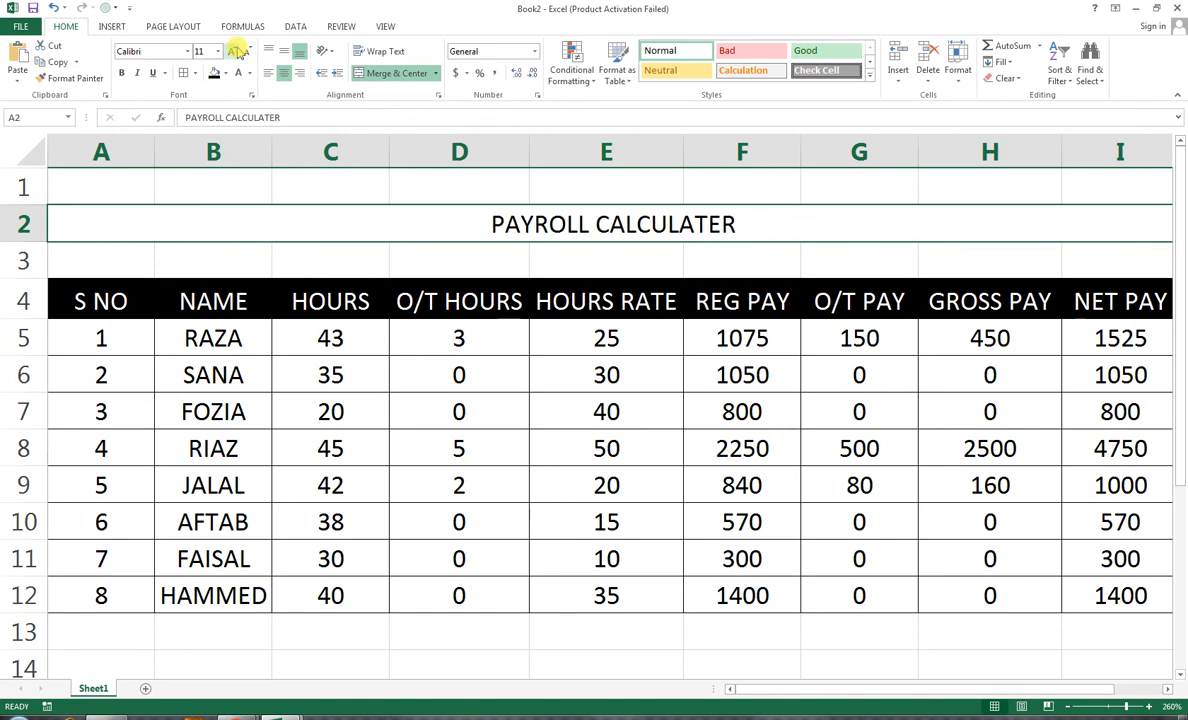
pyautogui.click(232, 51)
pyautogui.click(232, 51)
pyautogui.click(232, 51)
pyautogui.click(233, 51)
pyautogui.click(233, 51)
pyautogui.click(236, 51)
pyautogui.click(236, 51)
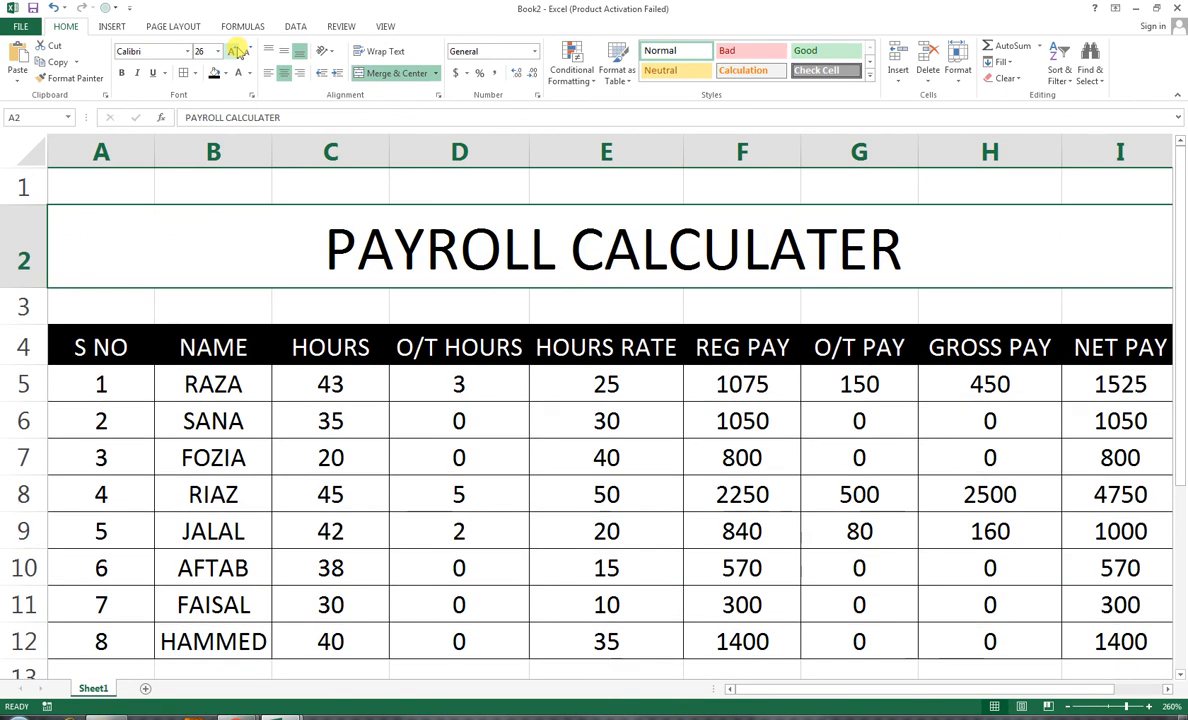
pyautogui.click(236, 51)
pyautogui.click(236, 51)
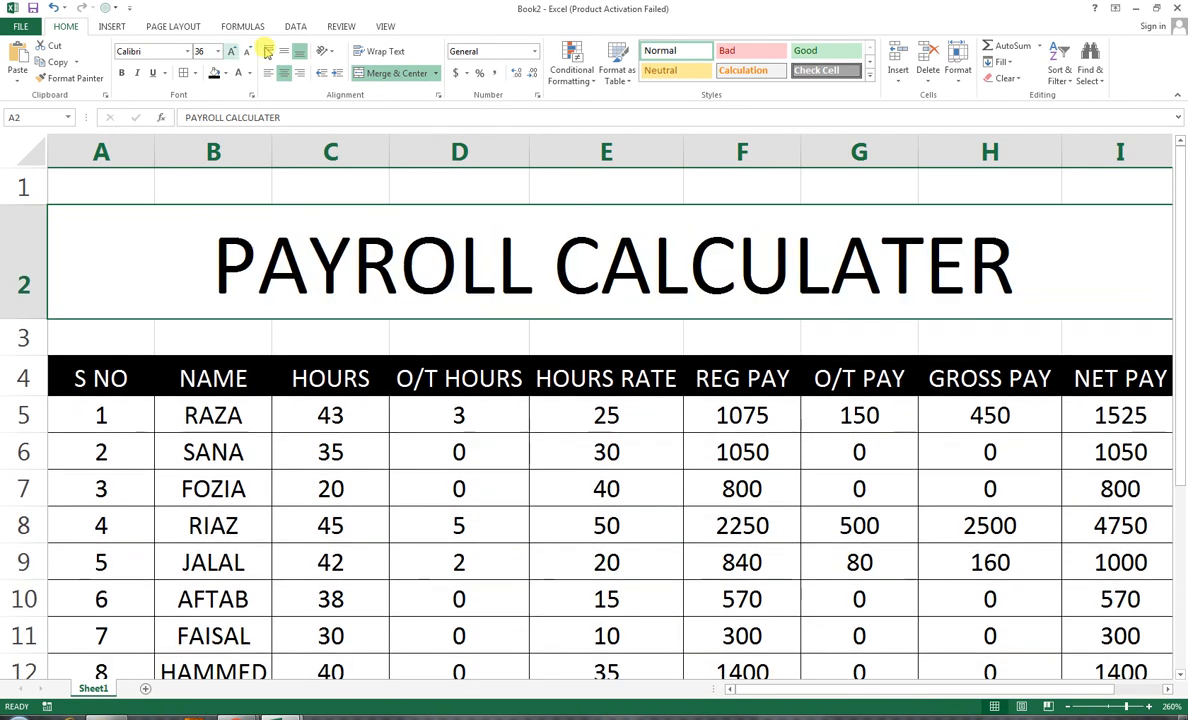
# Fill the merged title cell with dark blue and set its font color to white.
pyautogui.click(225, 73)
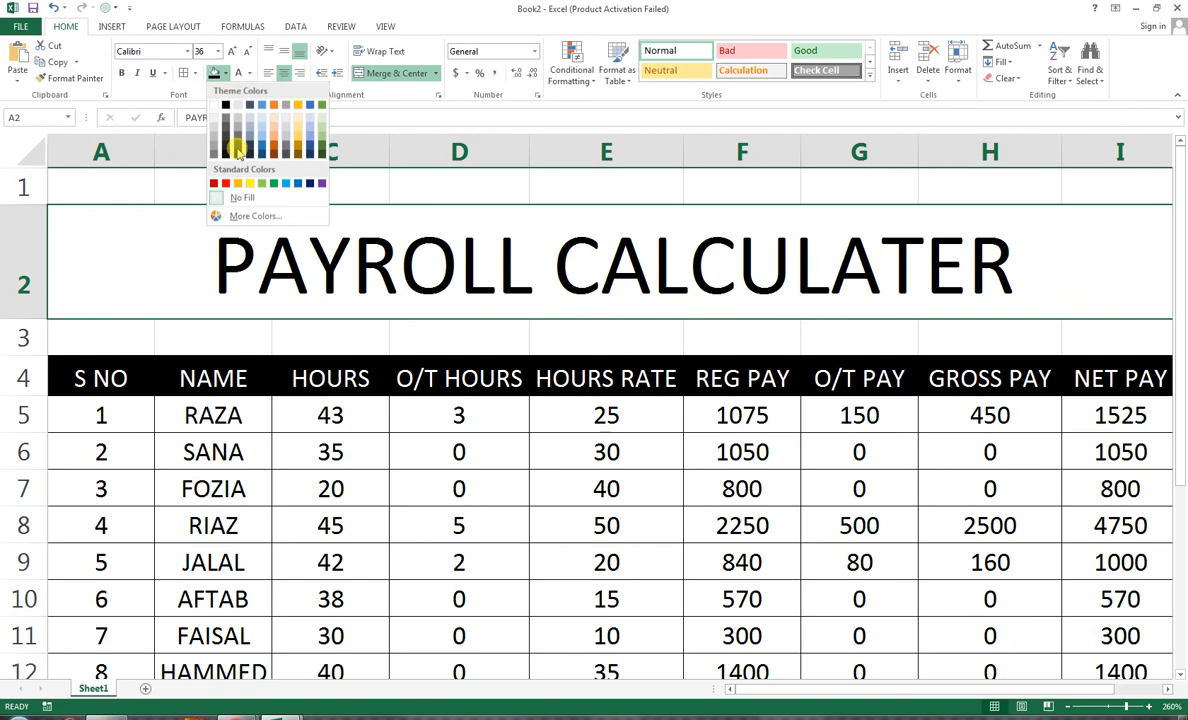
pyautogui.click(309, 183)
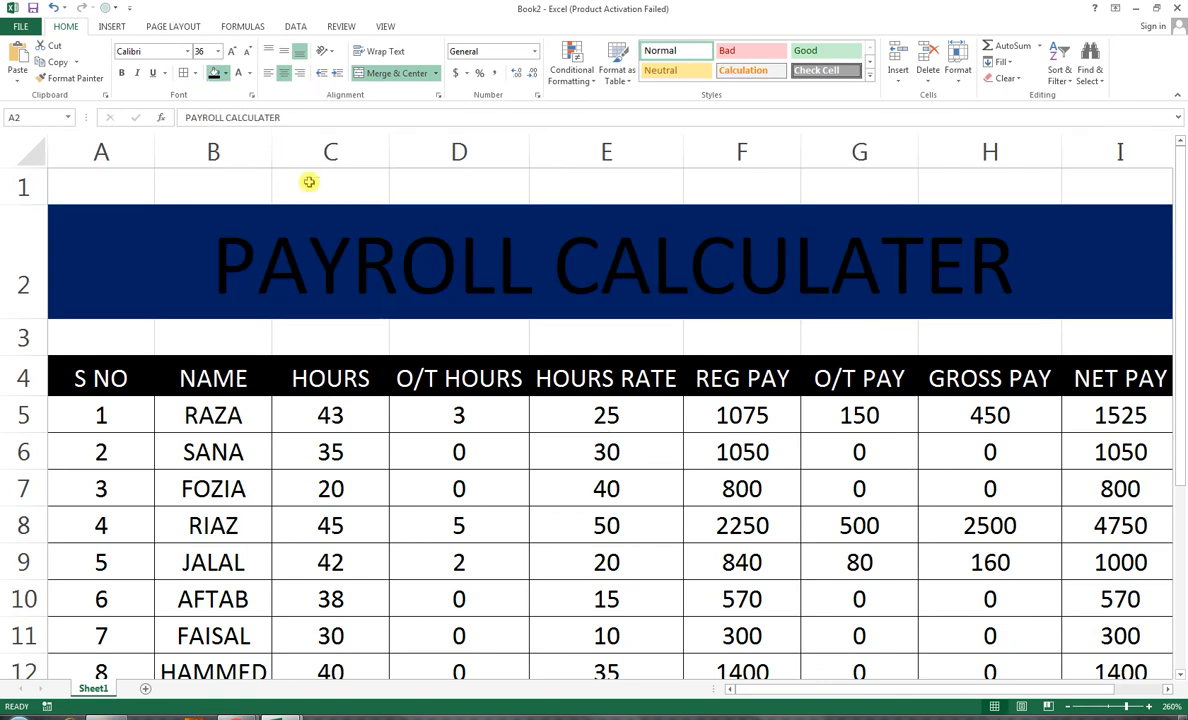
pyautogui.click(249, 73)
pyautogui.click(238, 122)
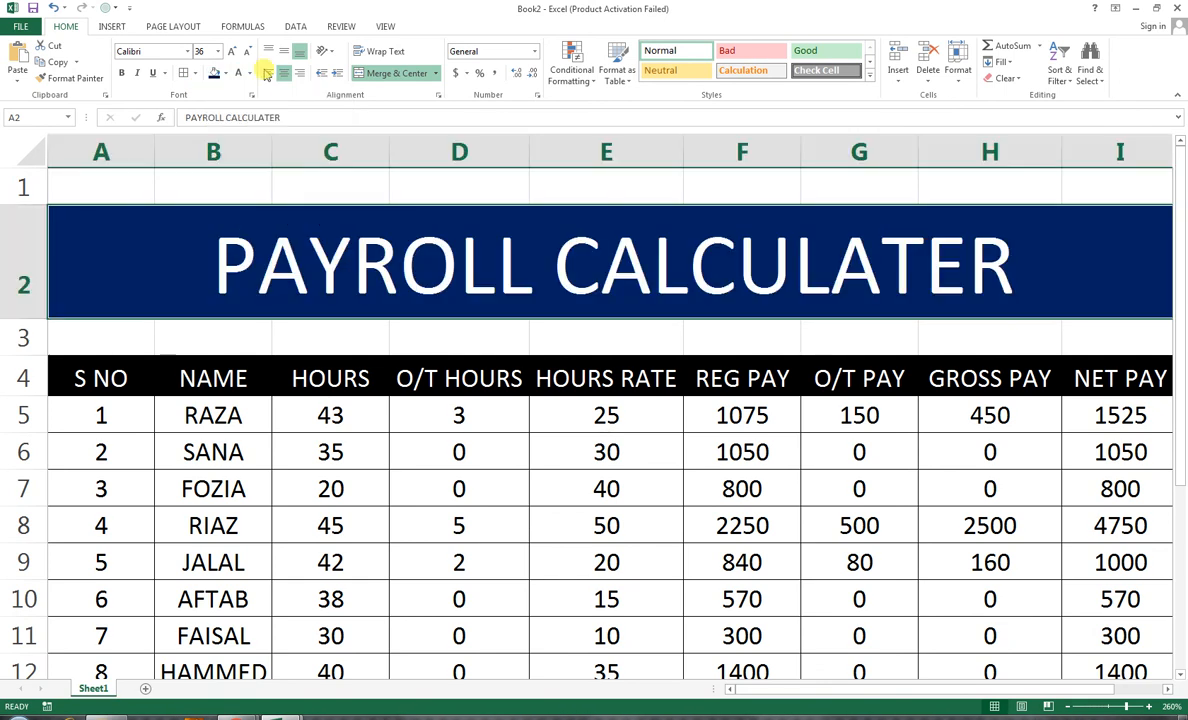
# Change the title font to Arial Black and reduce its size to 28.
pyautogui.click(187, 51)
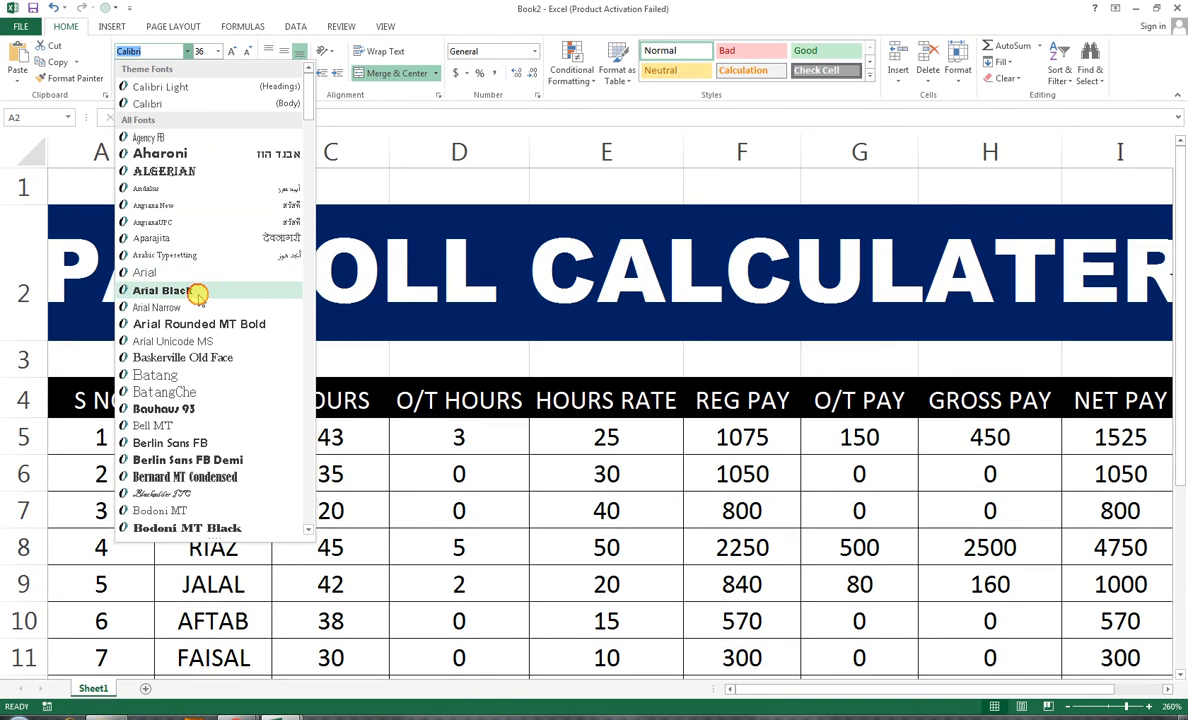
pyautogui.click(192, 291)
pyautogui.click(246, 52)
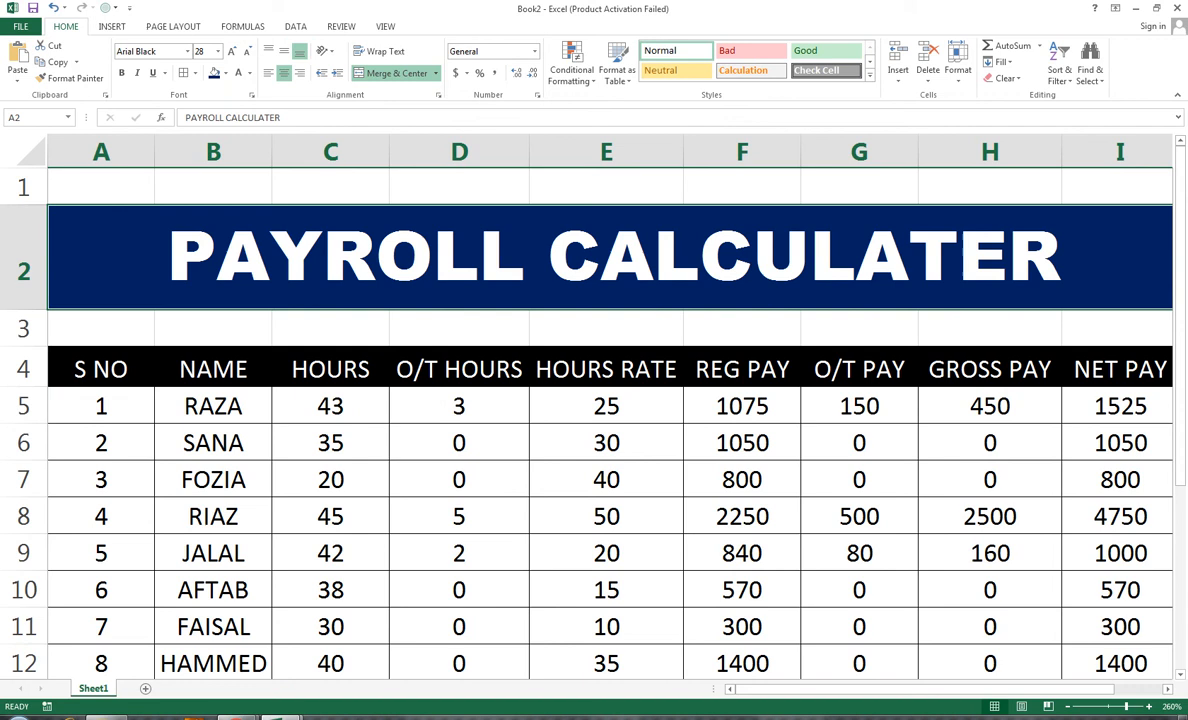
# Switch to the YouTube channel in the browser and look through its uploaded videos.
pyautogui.moveTo(240, 716)
pyautogui.click(272, 602)
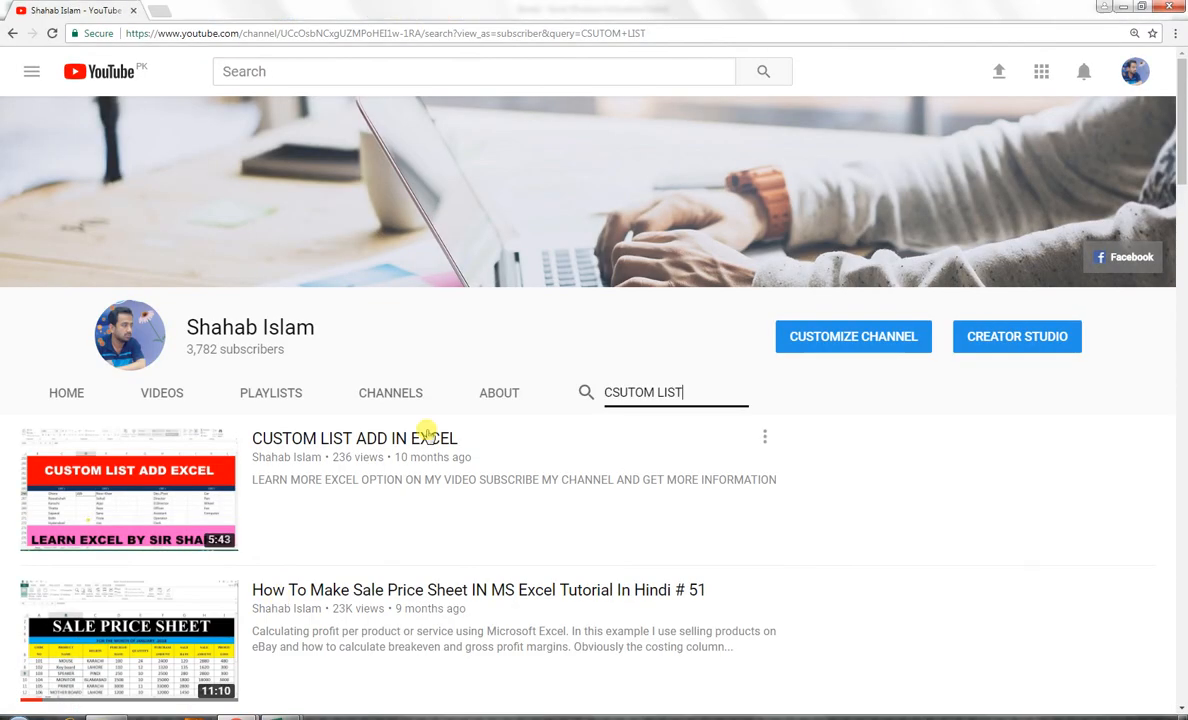
pyautogui.click(155, 392)
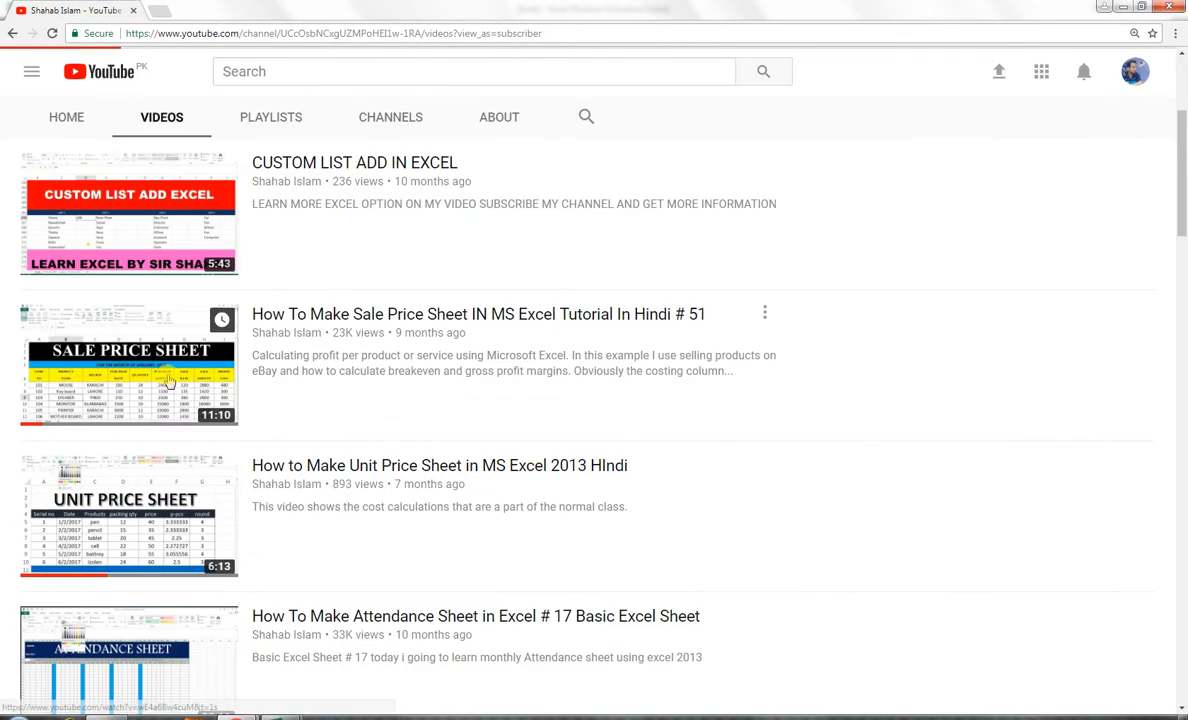
pyautogui.scroll(2, 600, 370)
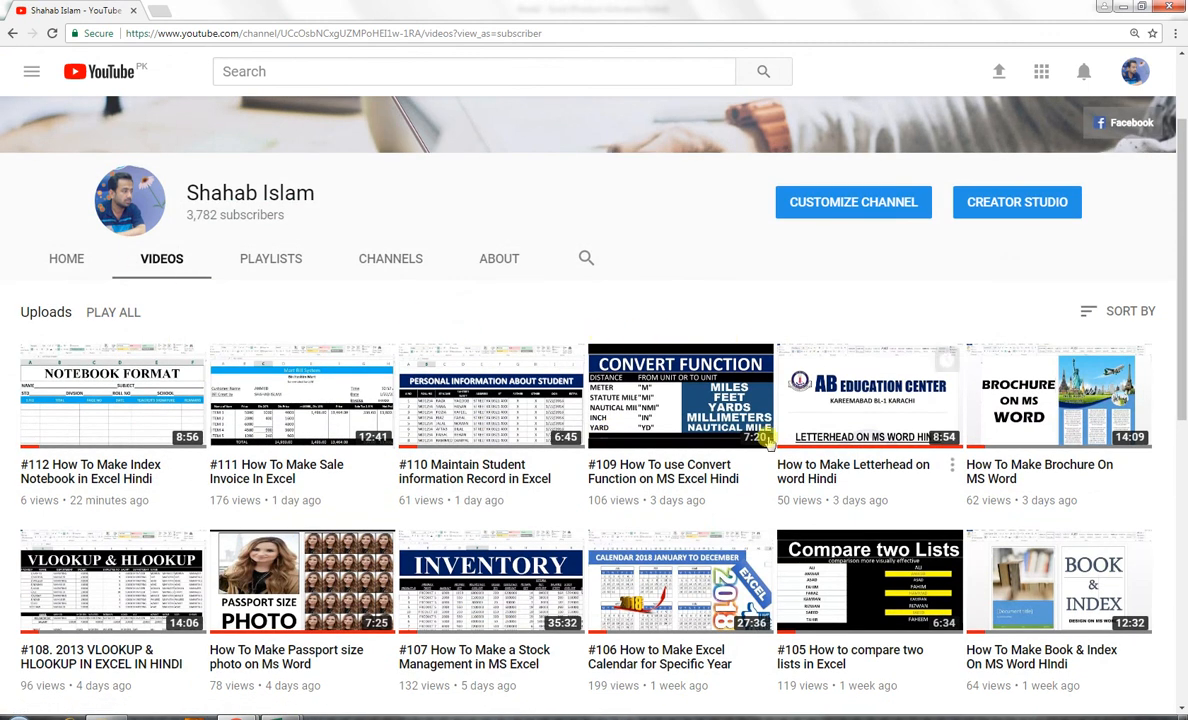
pyautogui.scroll(-2, 715, 405)
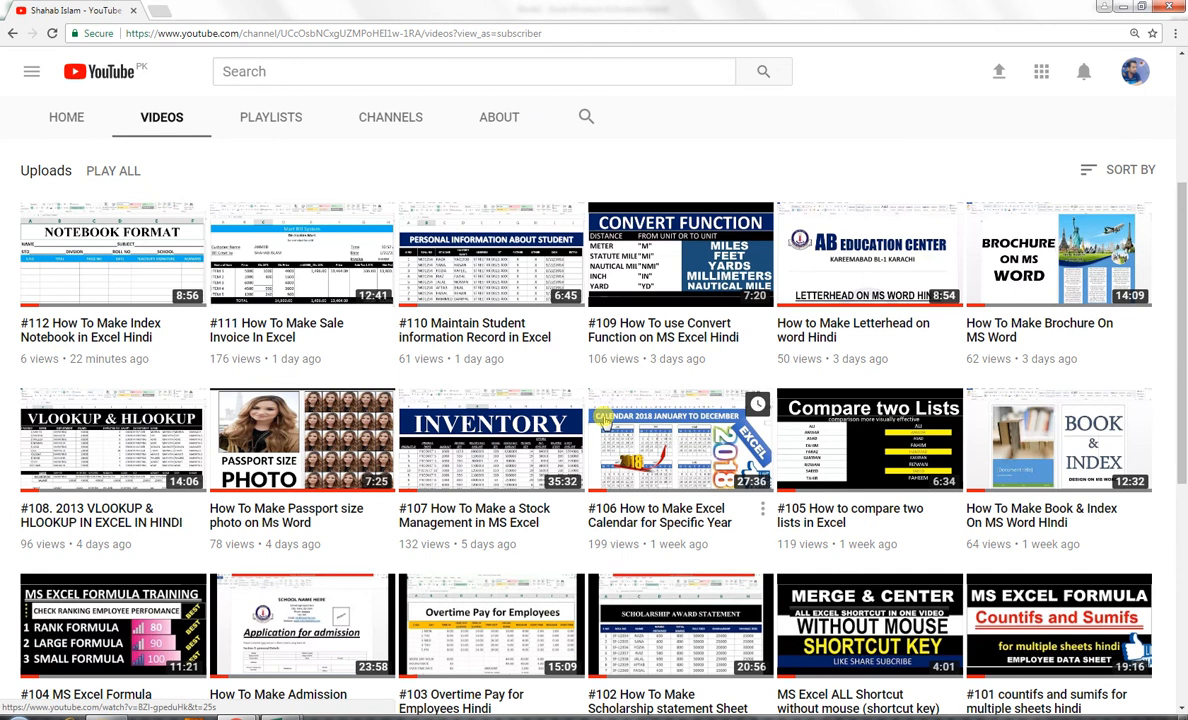
pyautogui.scroll(3, 616, 412)
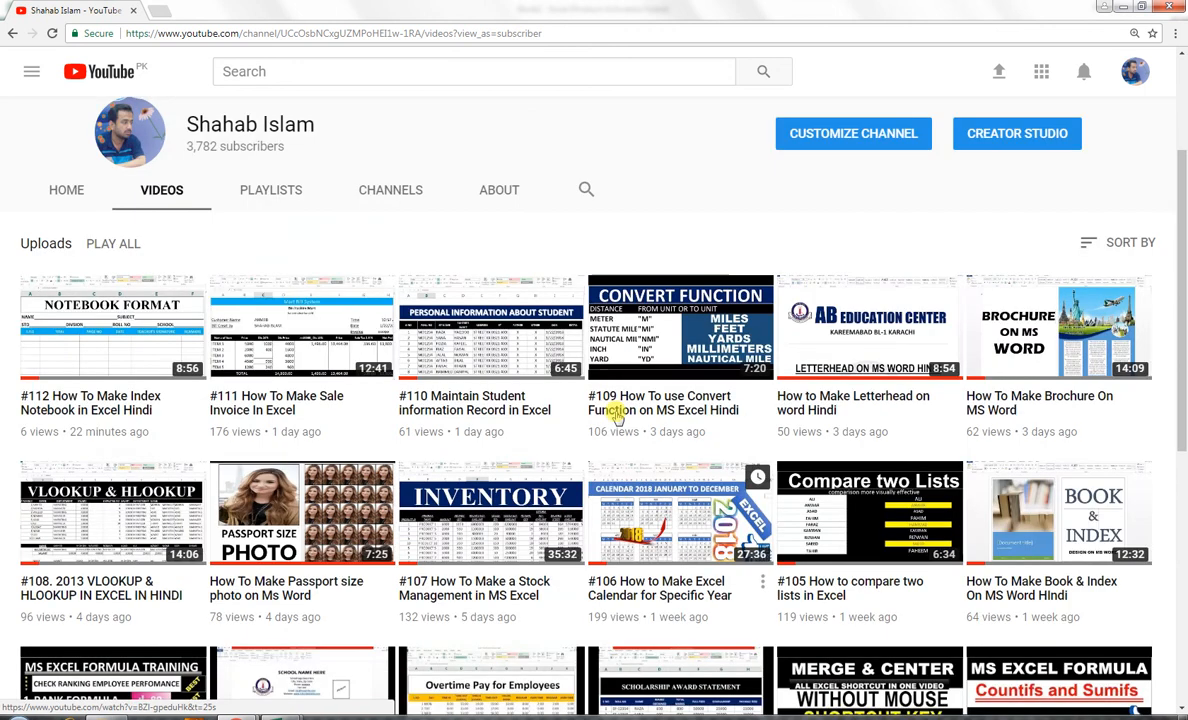